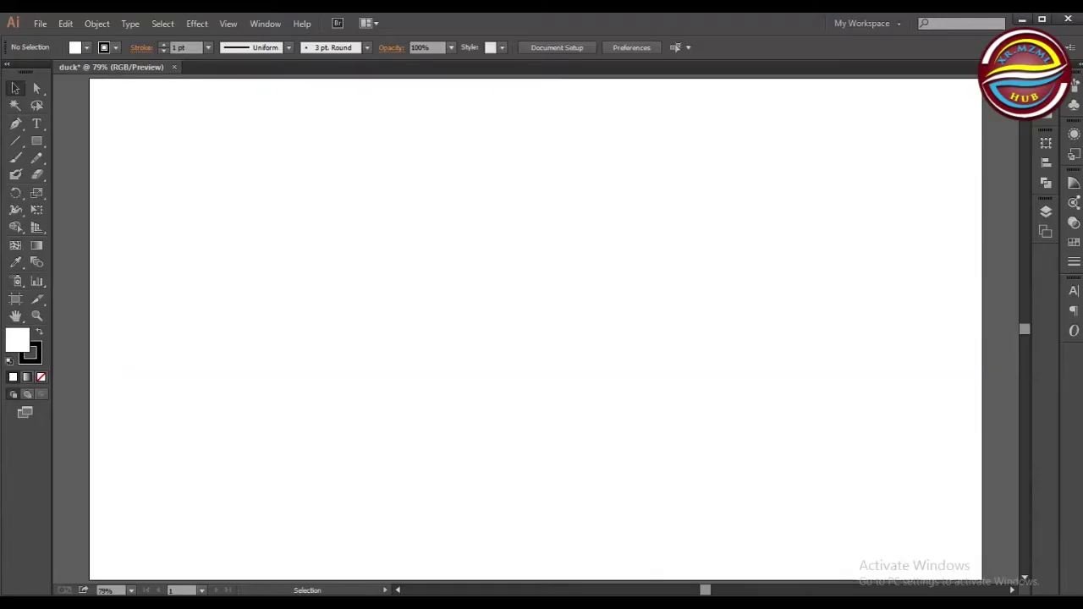
Draw a circle mid-artboard and paste a smaller concentric copy in front of it
left_click_drag(478, 353, 549, 418)
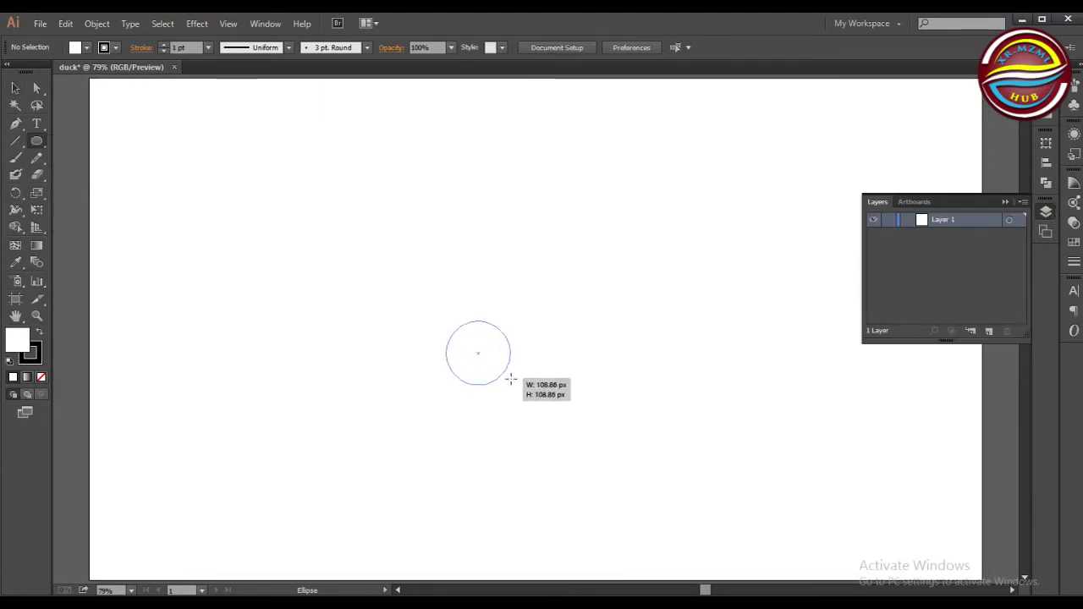
key("v")
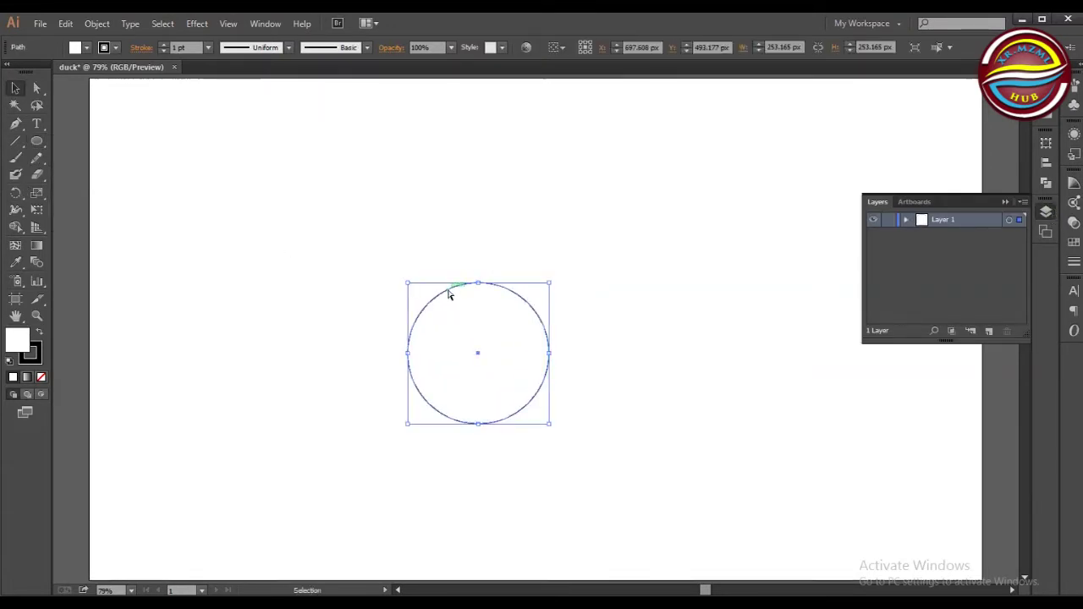
left_click(39, 23)
left_click_drag(549, 423, 519, 403)
Fill the band between the two circles red with Shape Builder
left_click_drag(356, 262, 529, 375)
key("shift+m")
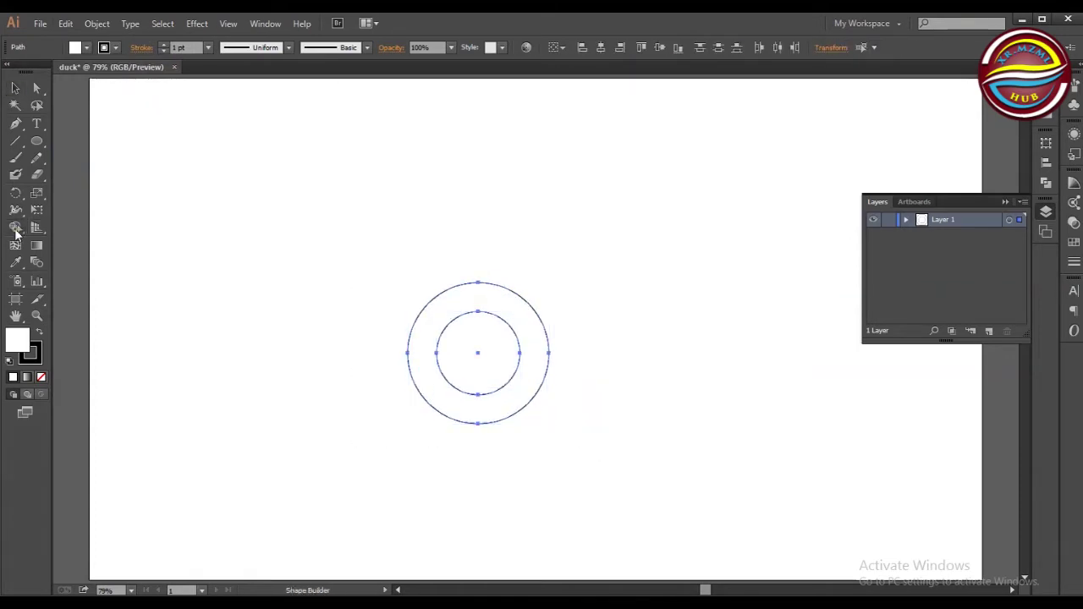
left_click(76, 47)
left_click(43, 68)
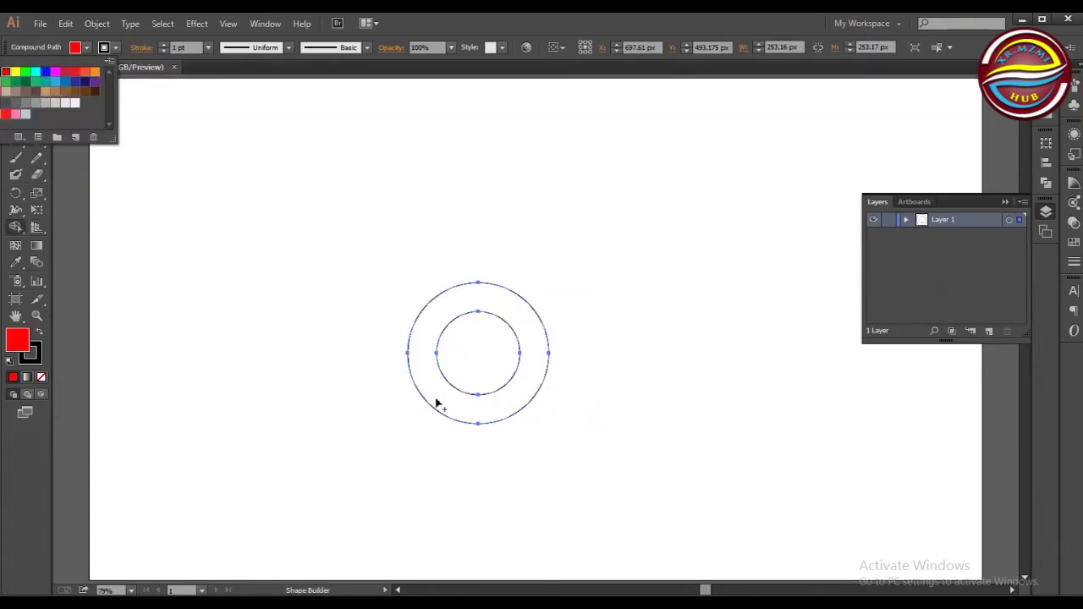
left_click(419, 358)
Remove the red ring's black outline by setting its stroke to None
key("v")
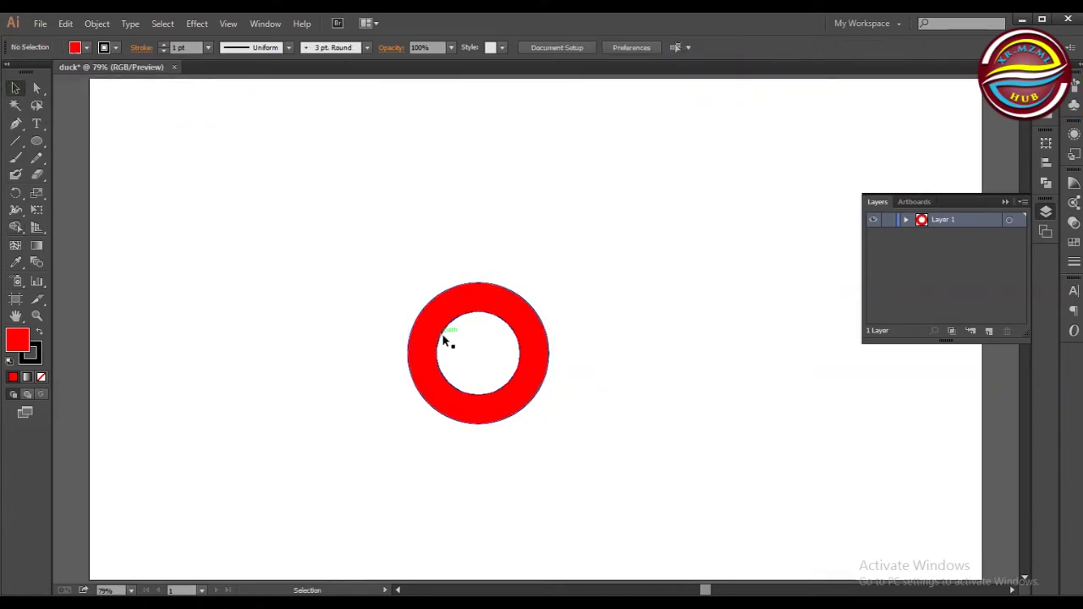
right_click(443, 337)
left_click(360, 415)
left_click(372, 356)
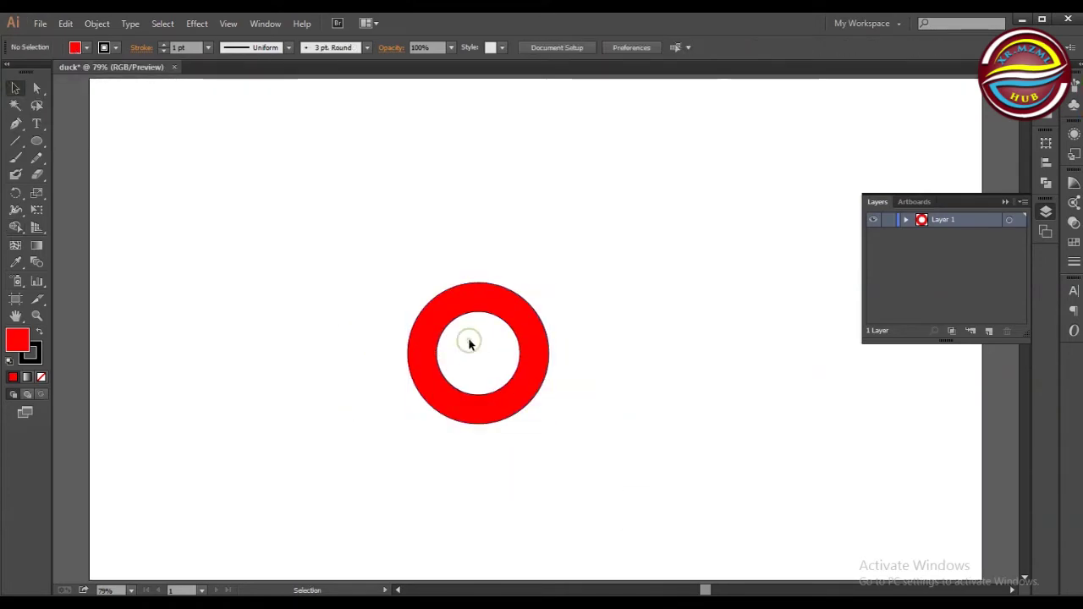
key("ctrl+a")
left_click(163, 50)
left_click(262, 212)
Add a horizontal guide below the ring and set fill None with a black 1 pt stroke
key("p")
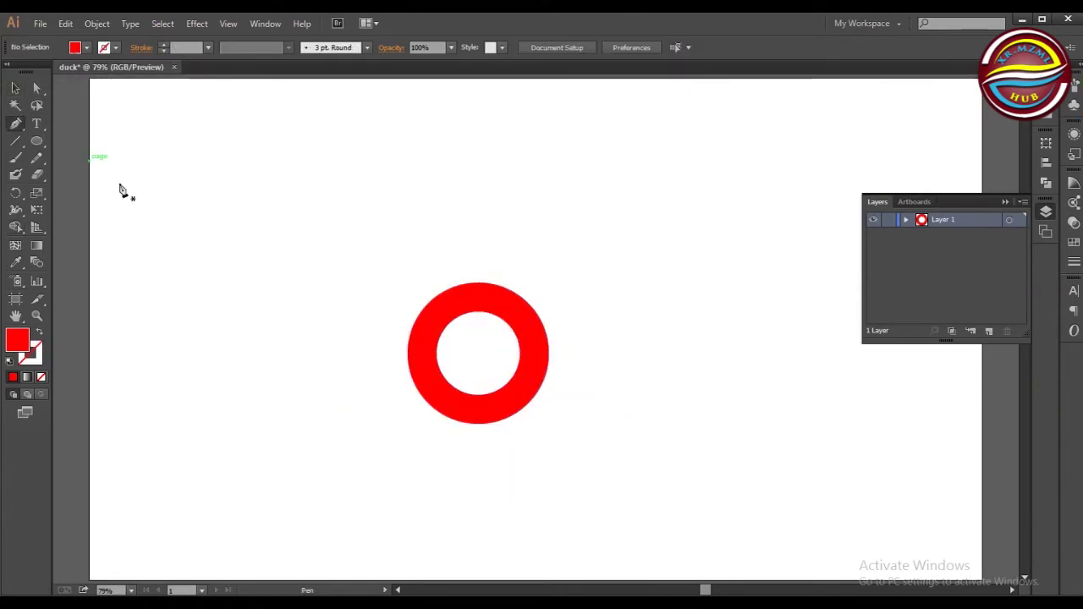
key("ctrl+r")
left_click_drag(319, 79, 411, 437)
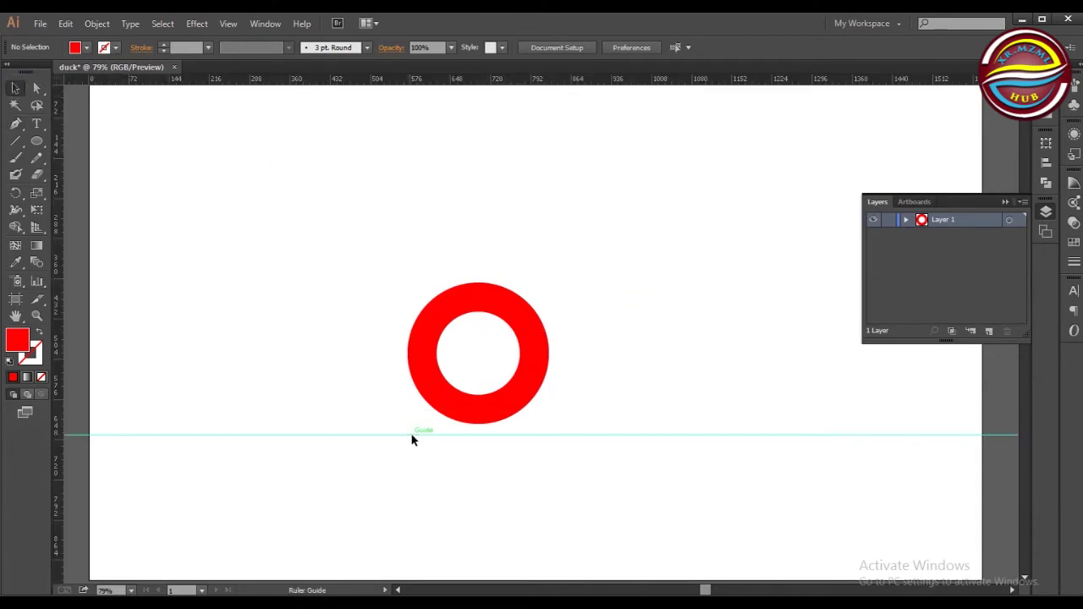
left_click(116, 48)
left_click(6, 103)
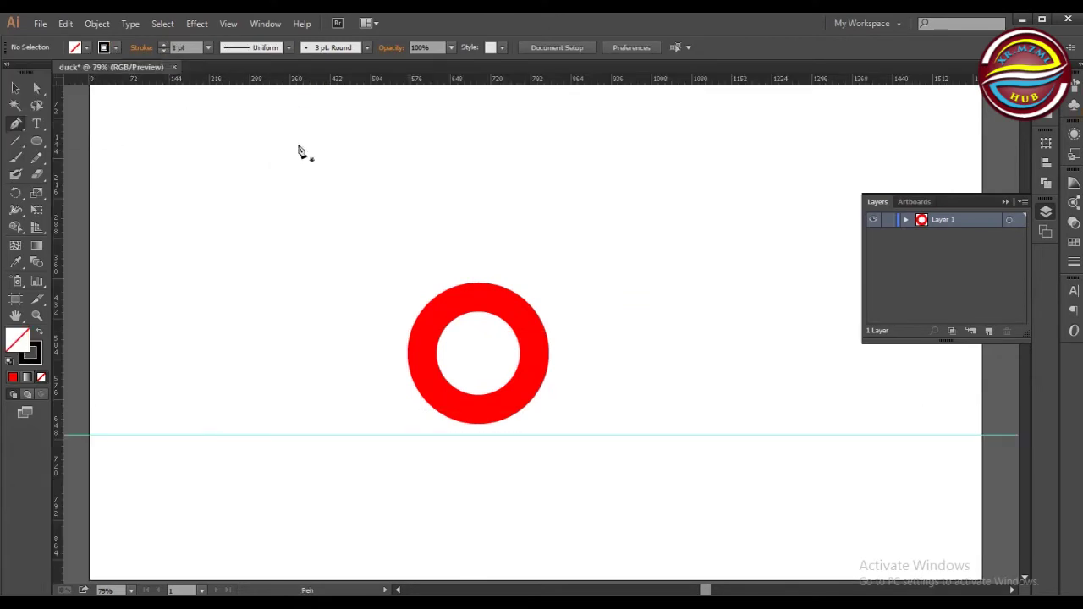
Pen an outline from the ring's top-left arching over its right side and downward
left_click(428, 292)
left_click_drag(505, 423, 383, 568)
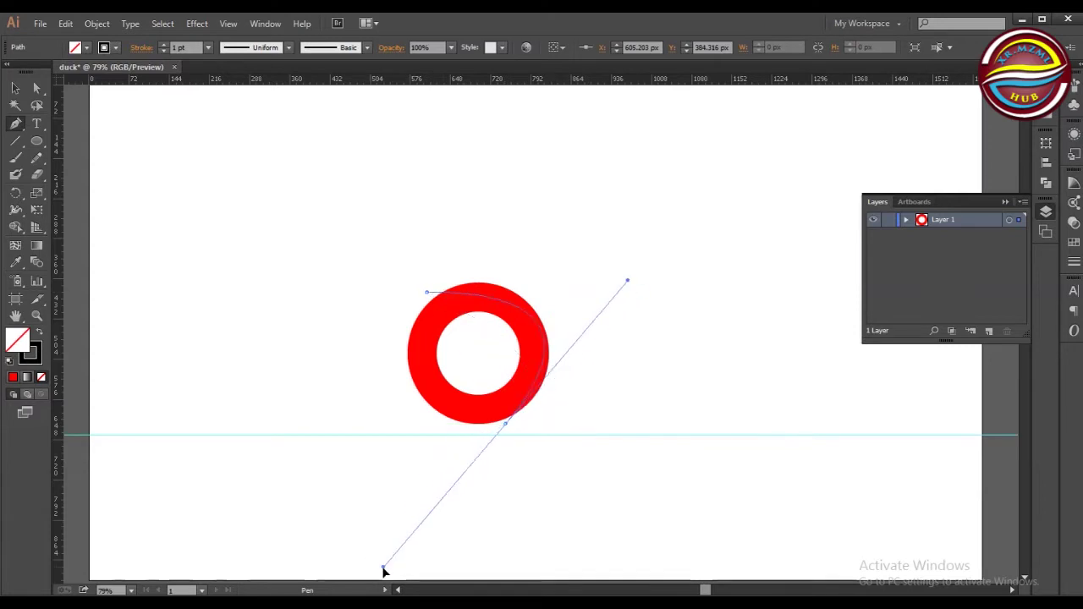
key("ctrl+z")
left_click(428, 290)
left_click_drag(539, 303, 587, 358)
left_click(541, 403)
Reshape the curve along the guide, close the shape, and fine-tune its anchors
left_click(36, 89)
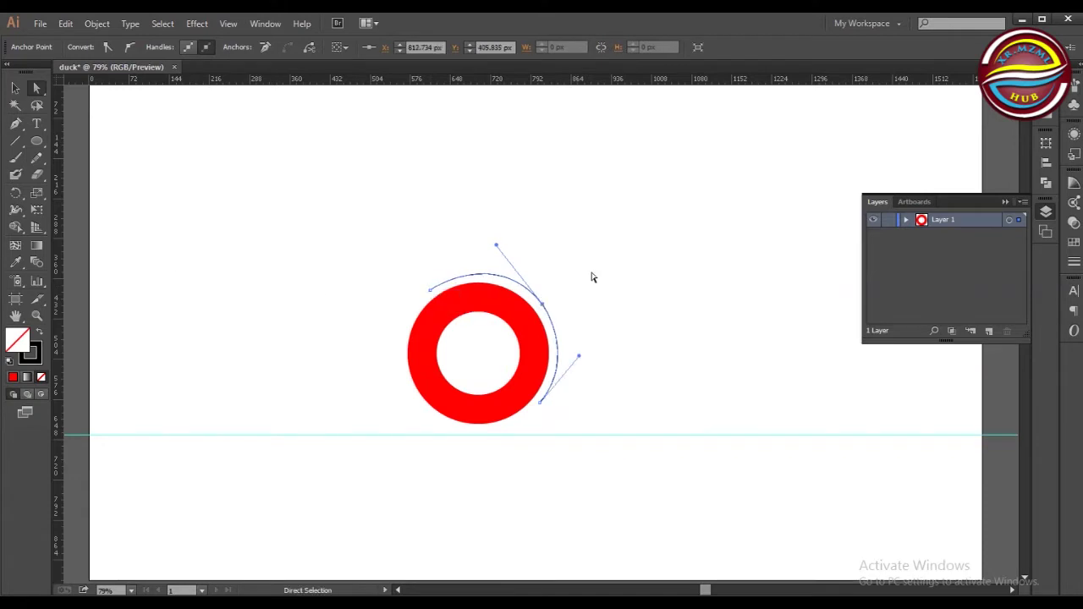
mouse_move(540, 402)
left_mouse_down()
mouse_move(520, 438)
mouse_move(583, 435)
mouse_move(549, 422)
mouse_move(565, 408)
mouse_move(575, 419)
left_mouse_up()
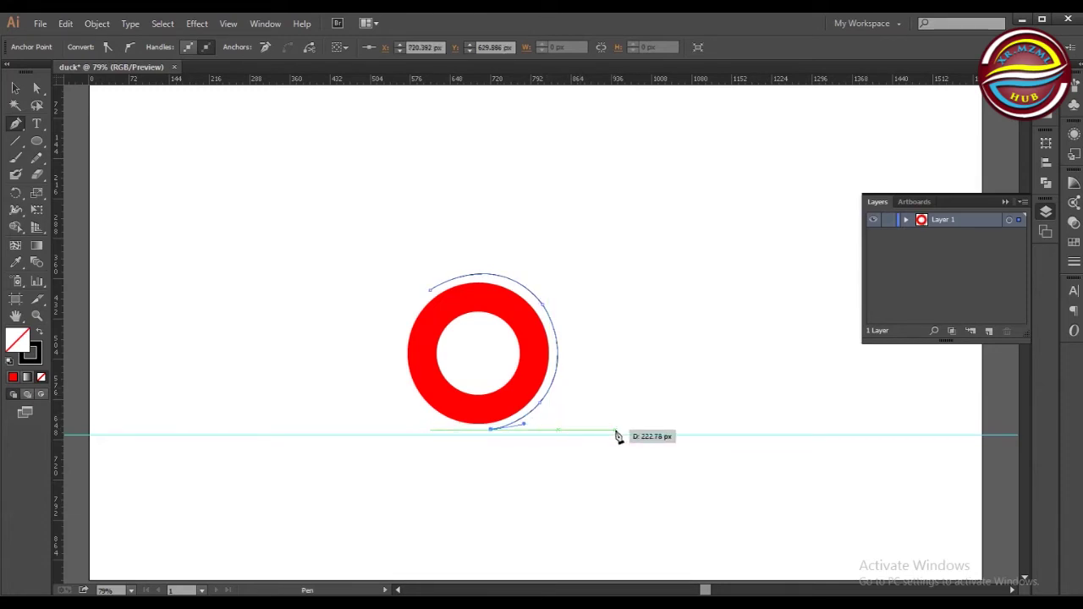
left_click(574, 415)
left_click_drag(549, 282, 495, 253)
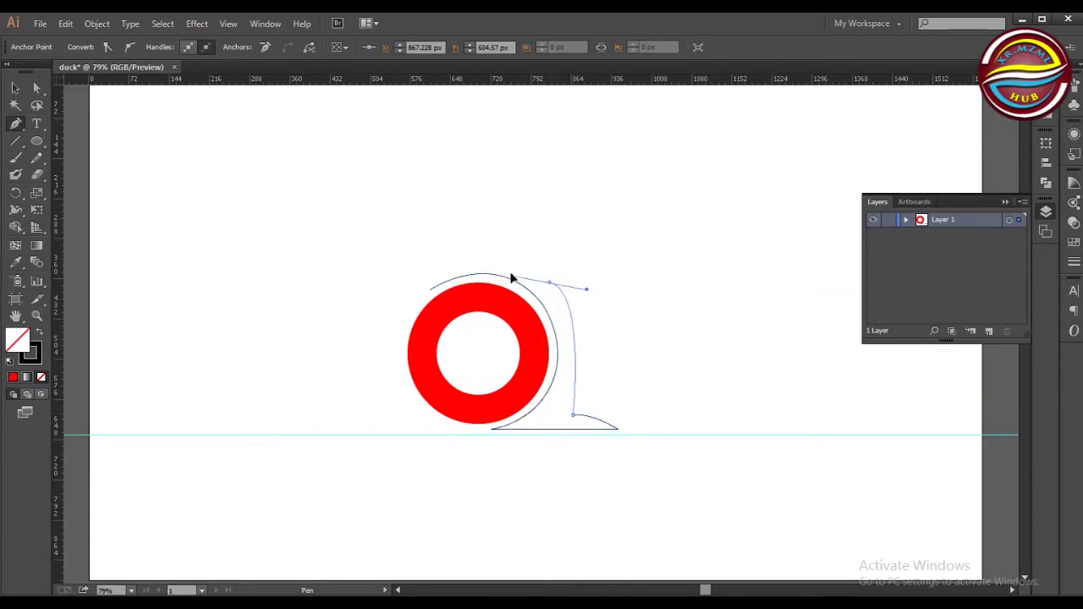
left_click_drag(430, 289, 419, 310)
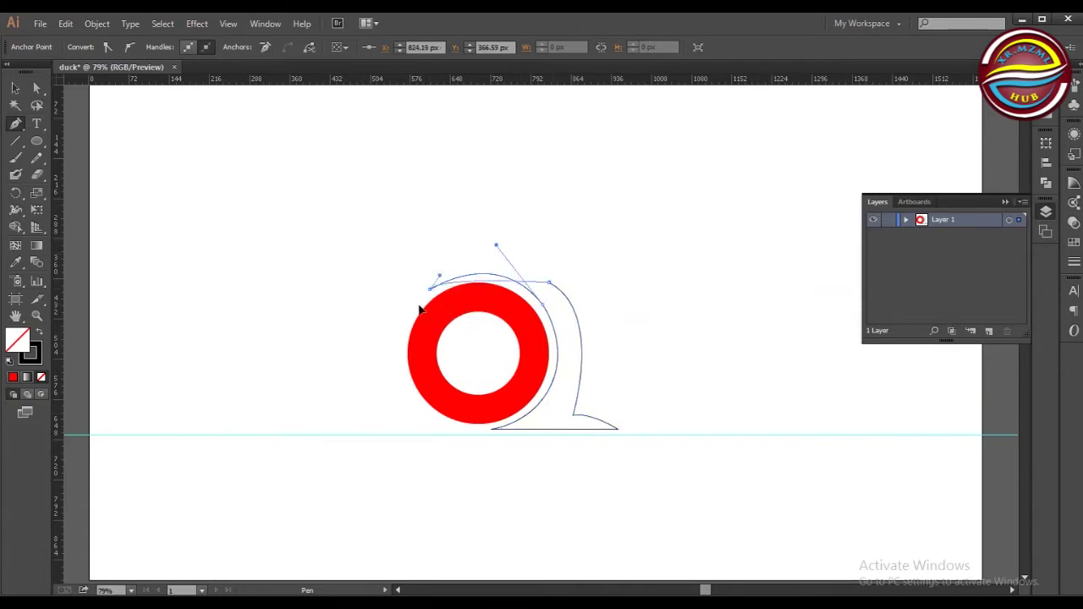
left_click(580, 347)
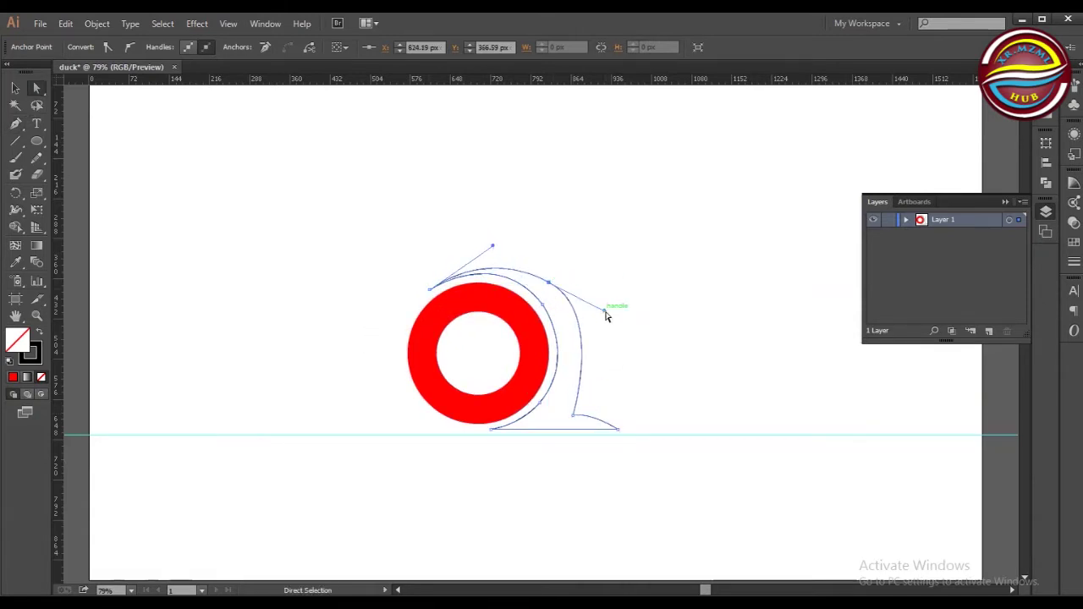
left_click(593, 422)
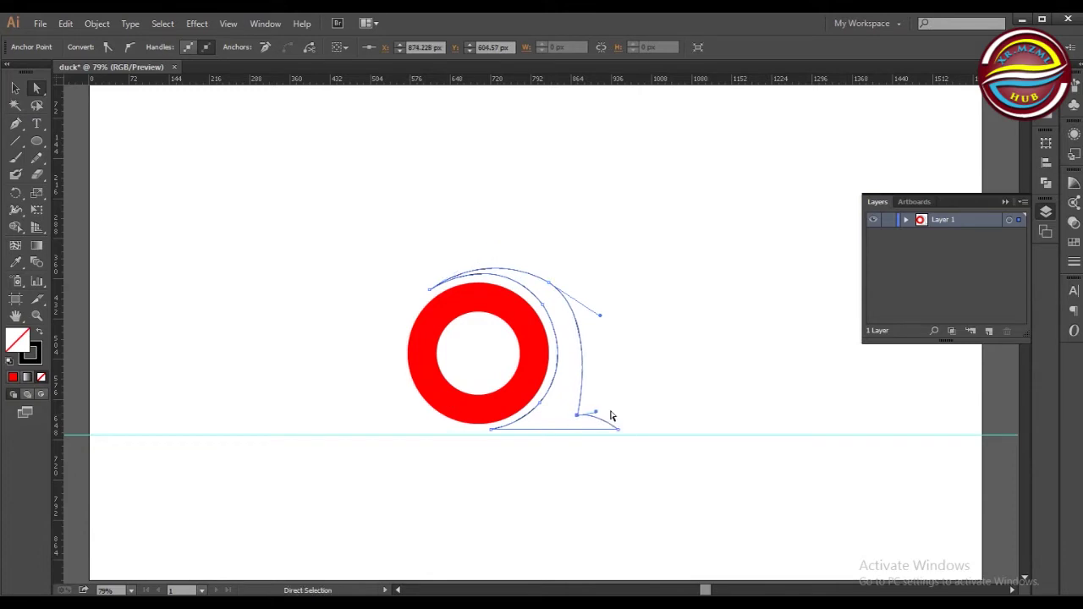
left_click(458, 432)
Pen the tail path up the ring's left side toward a point above the ring
mouse_move(367, 338)
left_mouse_down()
mouse_move(365, 246)
mouse_move(386, 322)
left_mouse_up()
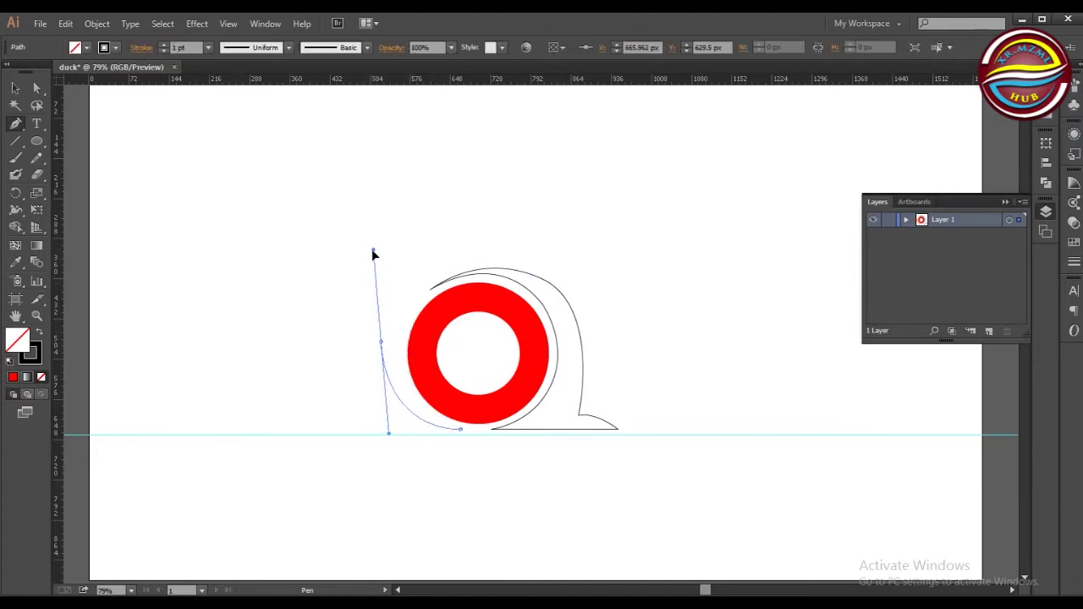
left_click(380, 342)
left_click_drag(434, 230, 487, 210)
key("ctrl+z")
key("ctrl+z")
mouse_move(401, 320)
left_mouse_down()
mouse_move(434, 260)
mouse_move(457, 243)
left_mouse_up()
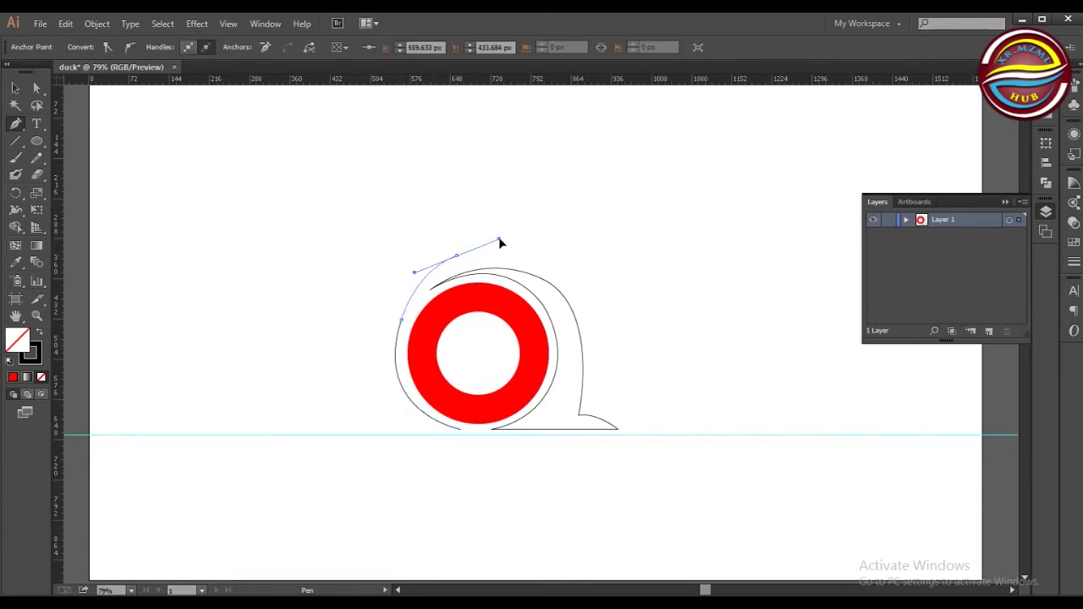
left_click_drag(330, 192, 131, 286)
key("ctrl+z")
left_click_drag(424, 147, 327, 95)
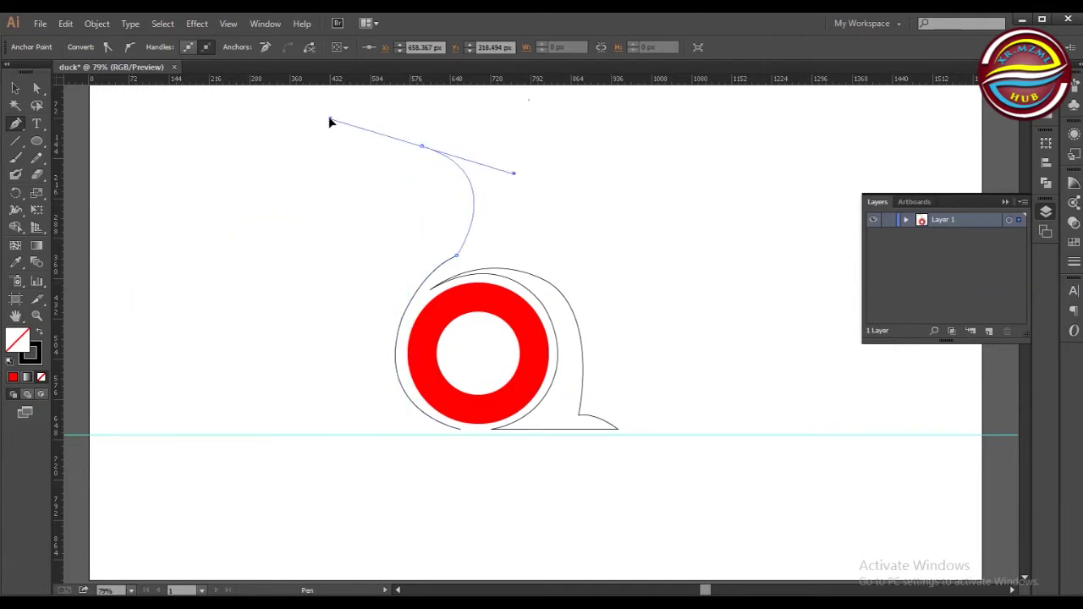
left_click_drag(326, 96, 423, 400)
left_click(1024, 580)
scroll(1024, 579, "down", 2)
key("ctrl+z")
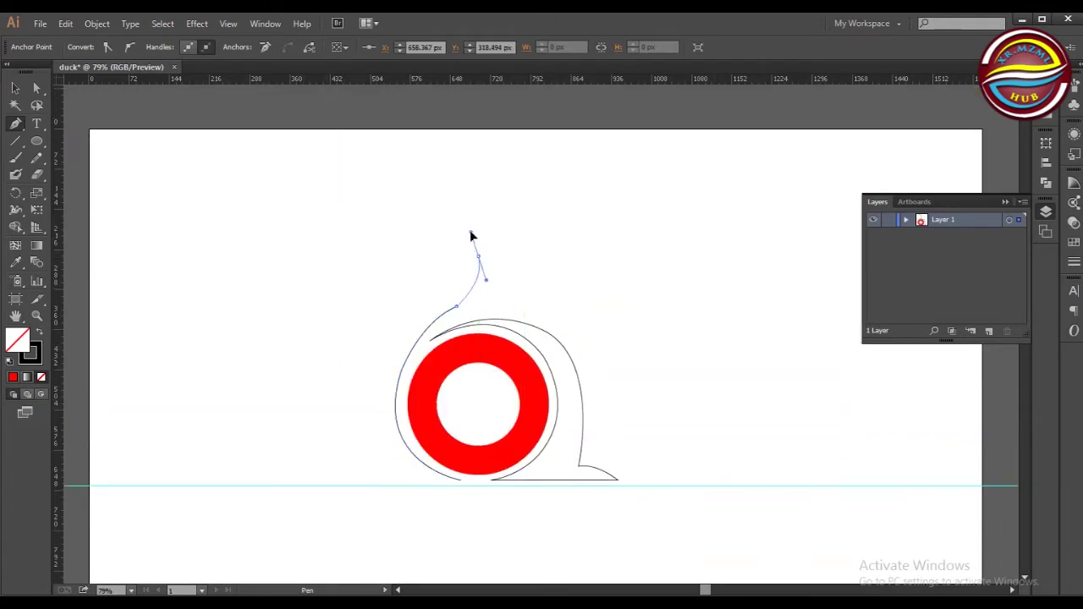
Curl the tail tip, bring the path back to the ring's base, and smooth its curves
mouse_move(478, 257)
left_mouse_down()
mouse_move(389, 248)
mouse_move(375, 222)
left_mouse_up()
left_click_drag(418, 195, 380, 197)
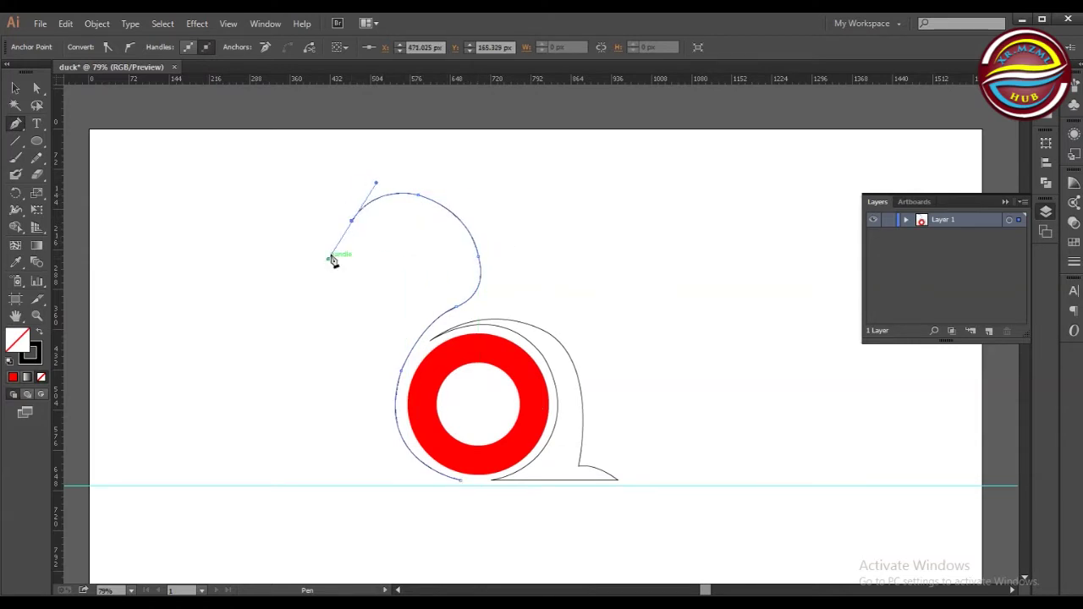
left_click_drag(383, 287, 378, 286)
mouse_move(369, 380)
left_mouse_down()
mouse_move(364, 358)
mouse_move(355, 416)
left_mouse_up()
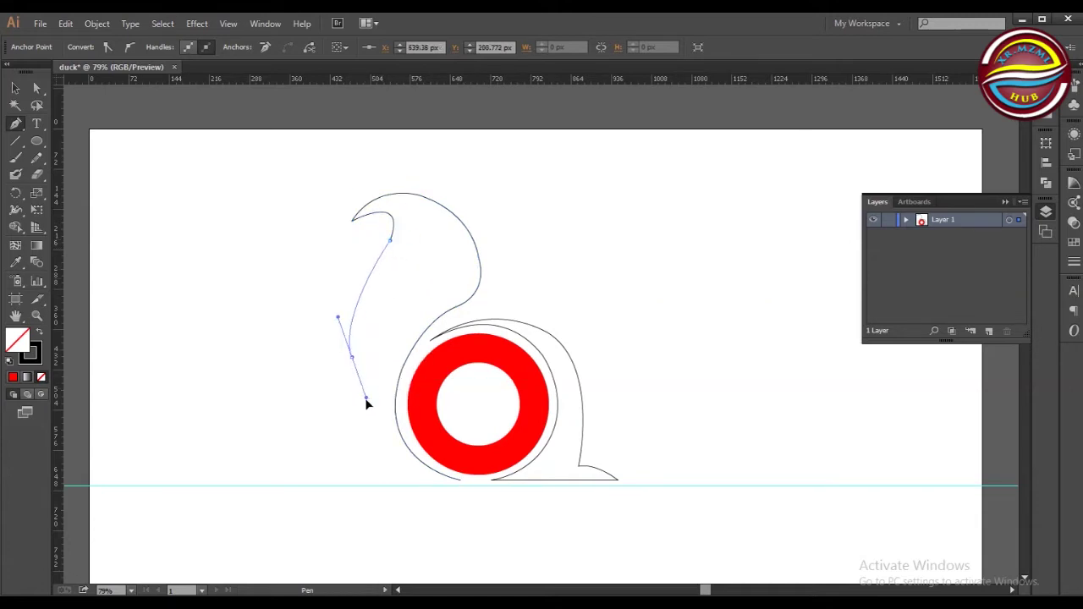
left_click_drag(460, 480, 575, 501)
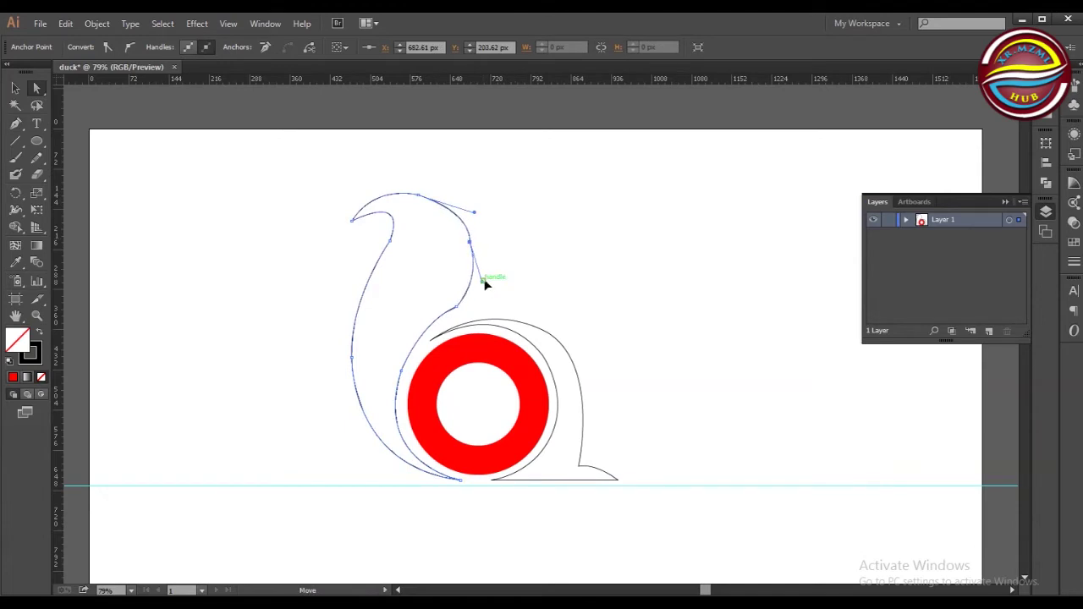
left_click(455, 306)
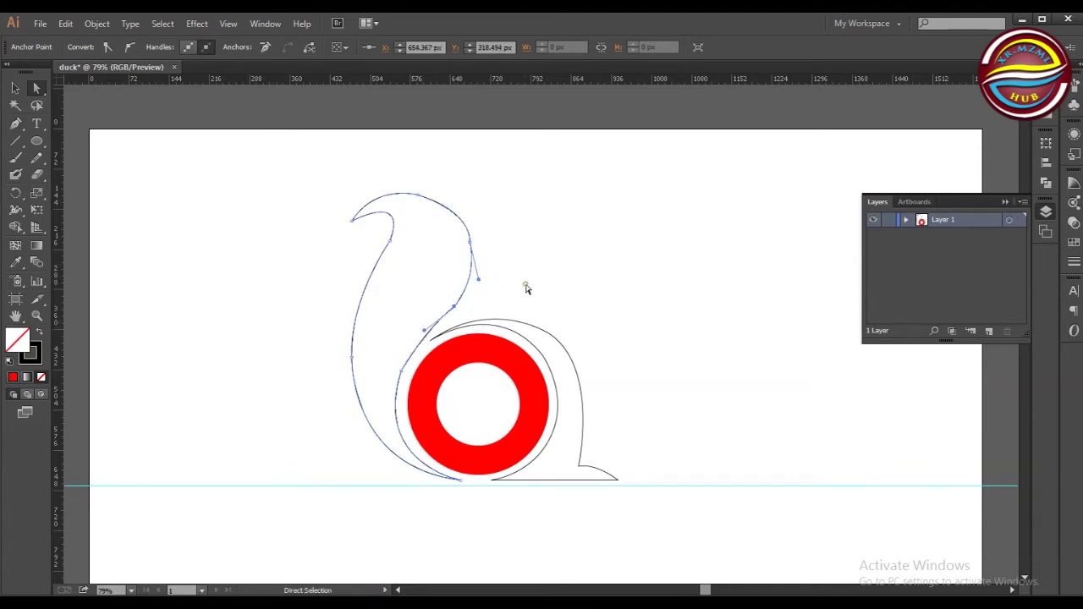
left_click_drag(480, 285, 484, 291)
left_click(500, 237)
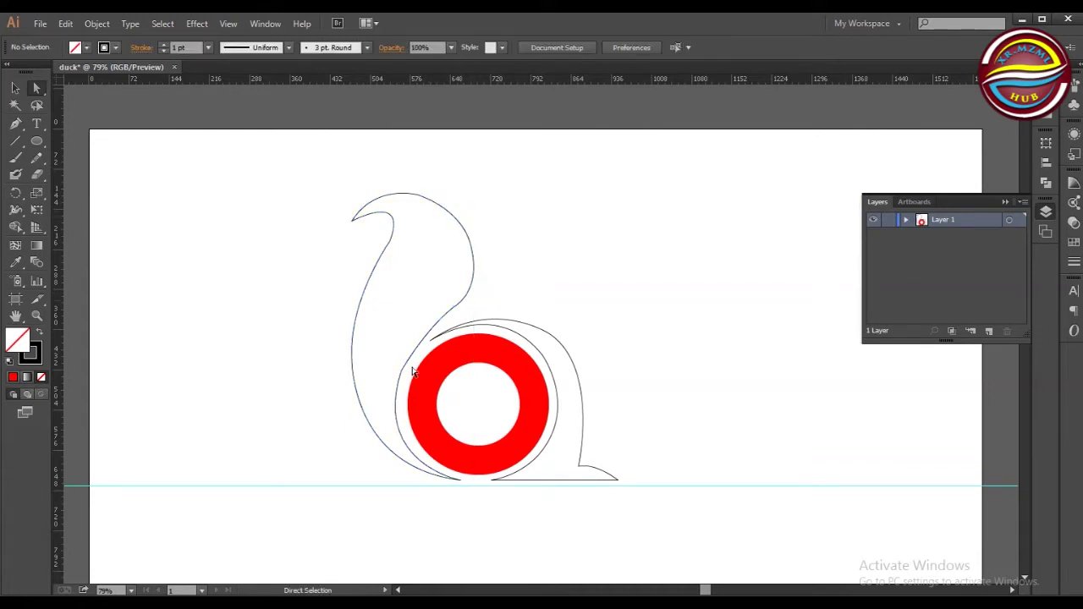
left_click(16, 123)
Draw a closed flame-like stripe with a pointed tip over the ring
left_click(472, 315)
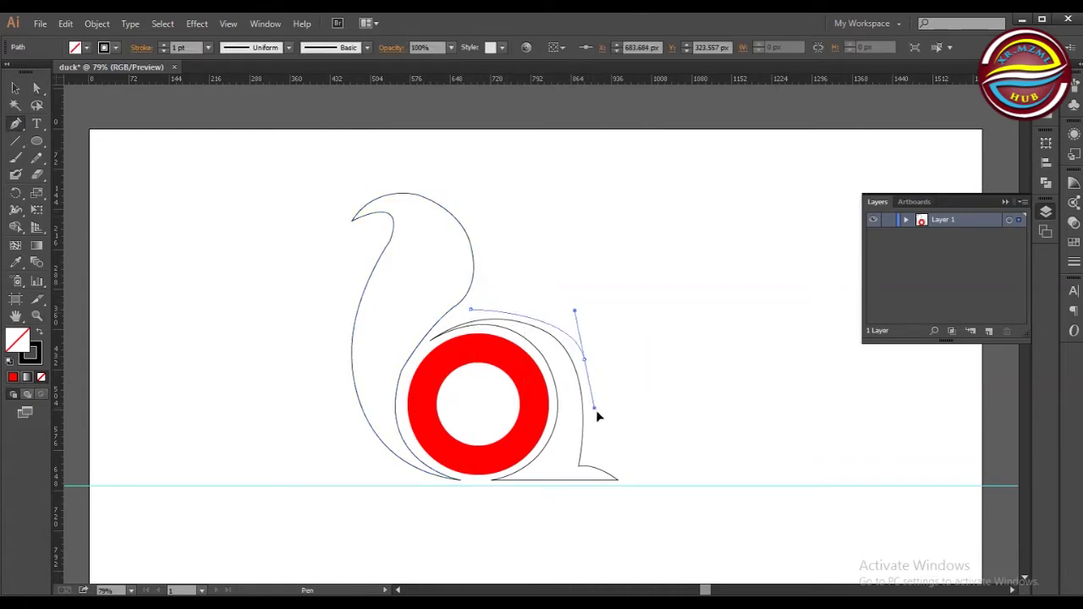
left_click_drag(584, 359, 615, 435)
left_click_drag(584, 313, 579, 327)
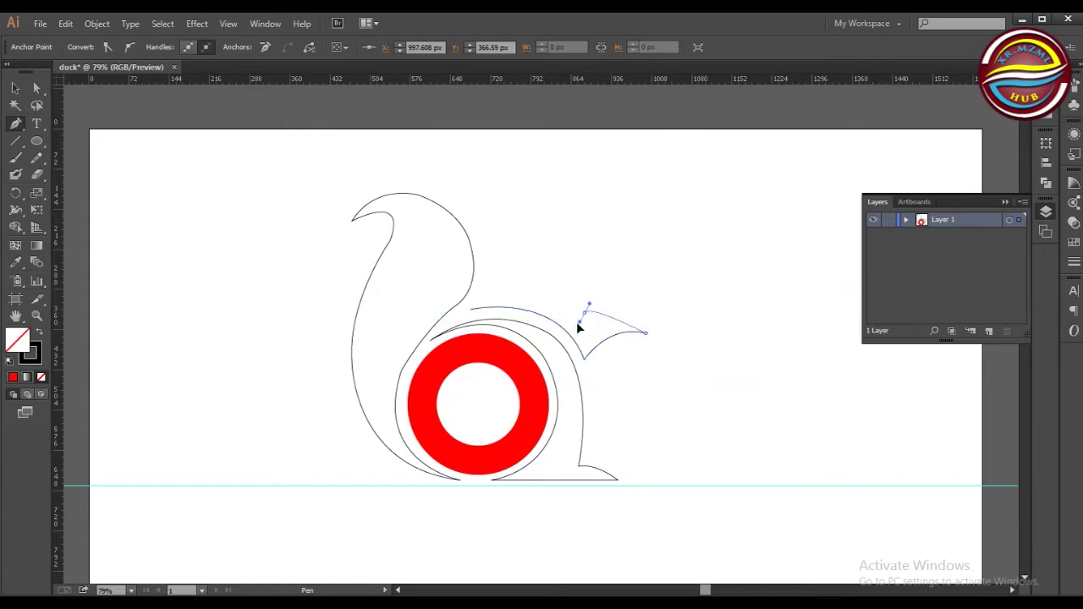
left_click_drag(470, 309, 454, 328)
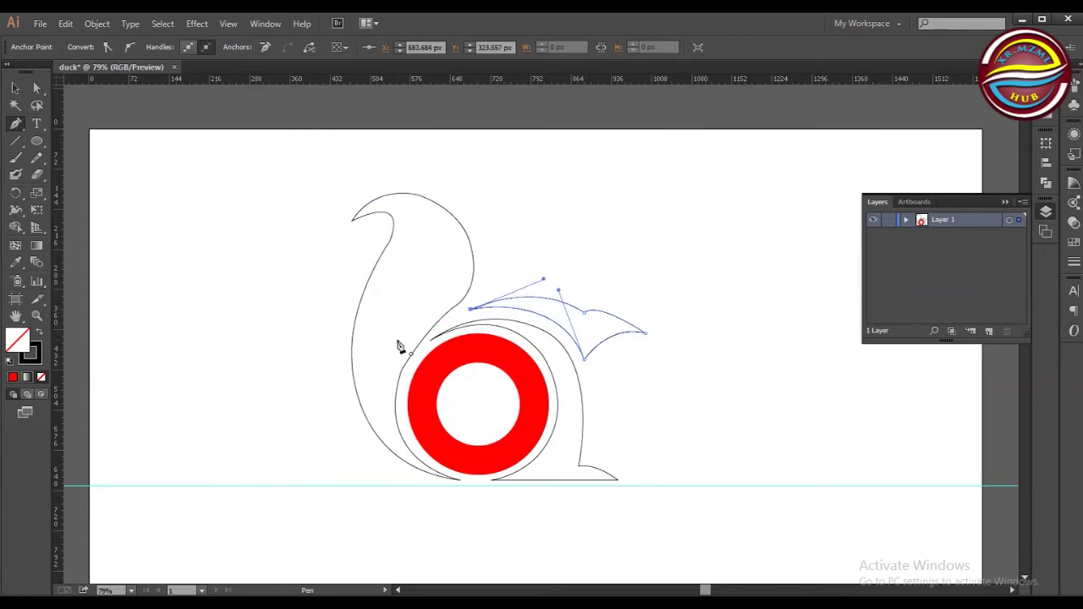
Draw an upper arc and a pointed ear shape above the stripe
left_click(497, 283)
mouse_move(584, 297)
left_mouse_down()
mouse_move(618, 323)
mouse_move(645, 314)
left_mouse_up()
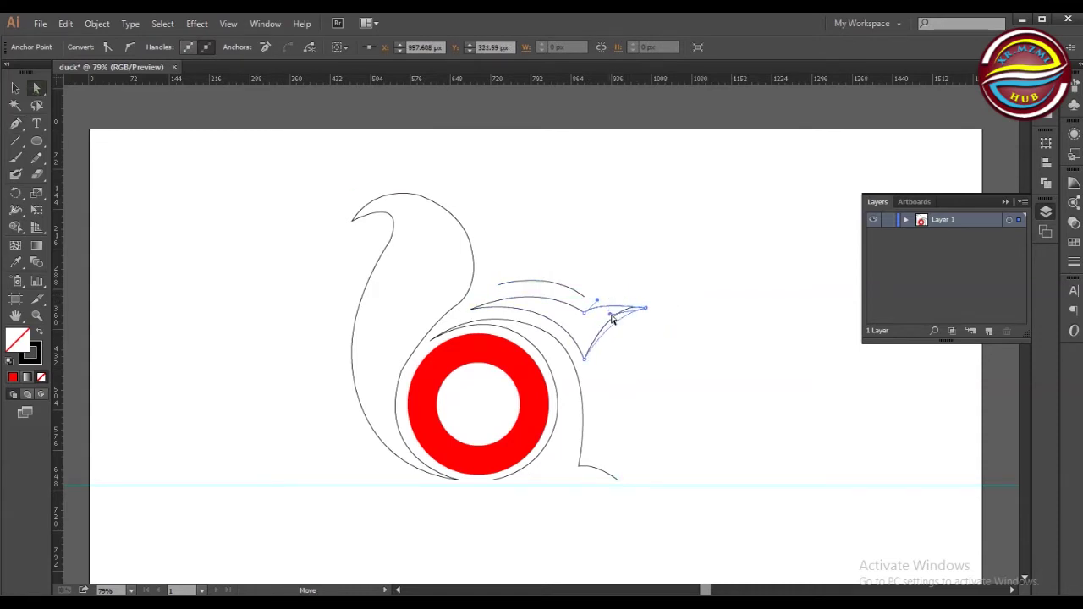
left_click(15, 123)
left_click(584, 296)
left_click(618, 296)
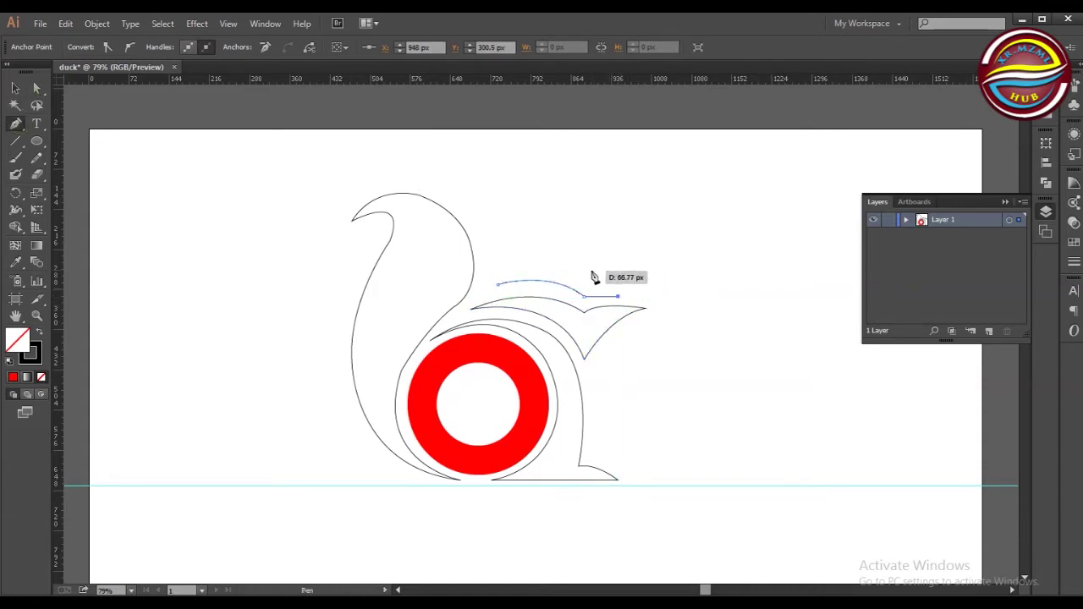
left_click(523, 209)
left_click(524, 248)
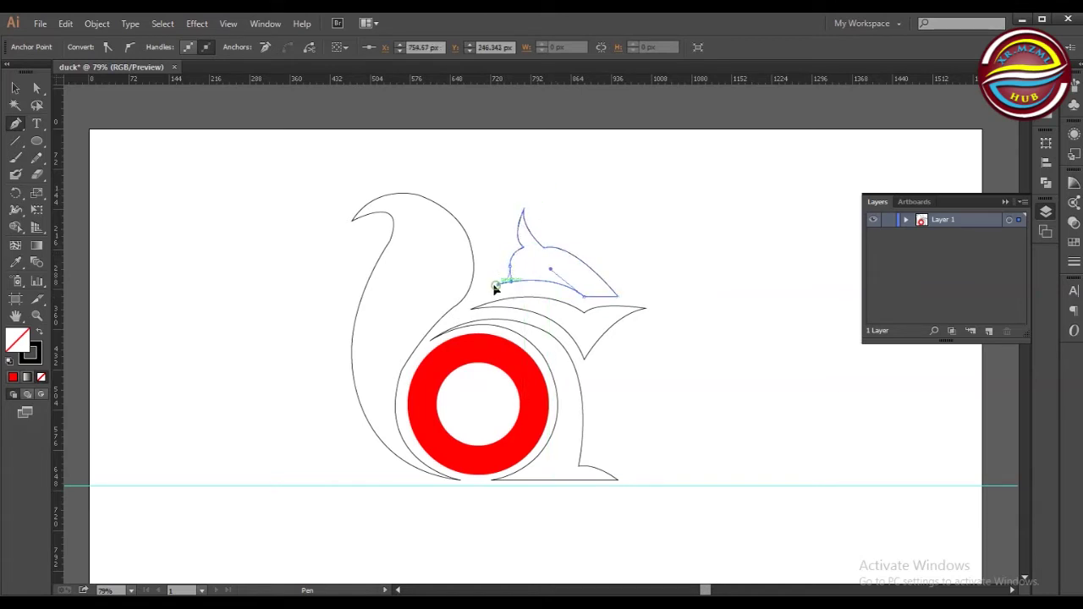
Check the head and stripe anchors, then delete the original tail outline
key("v")
key("a")
left_click(616, 301)
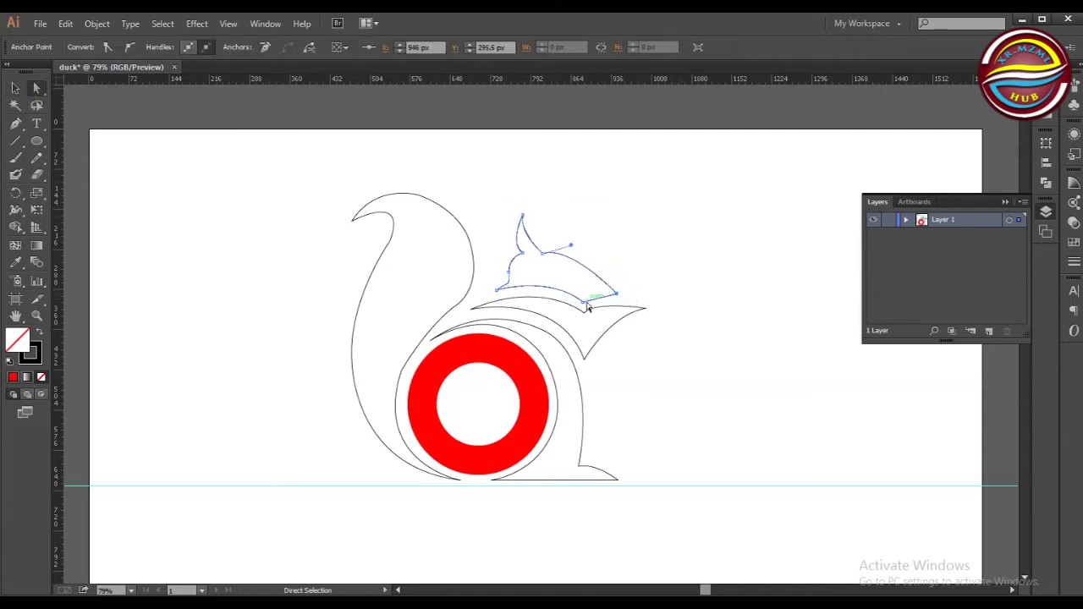
left_click(623, 313)
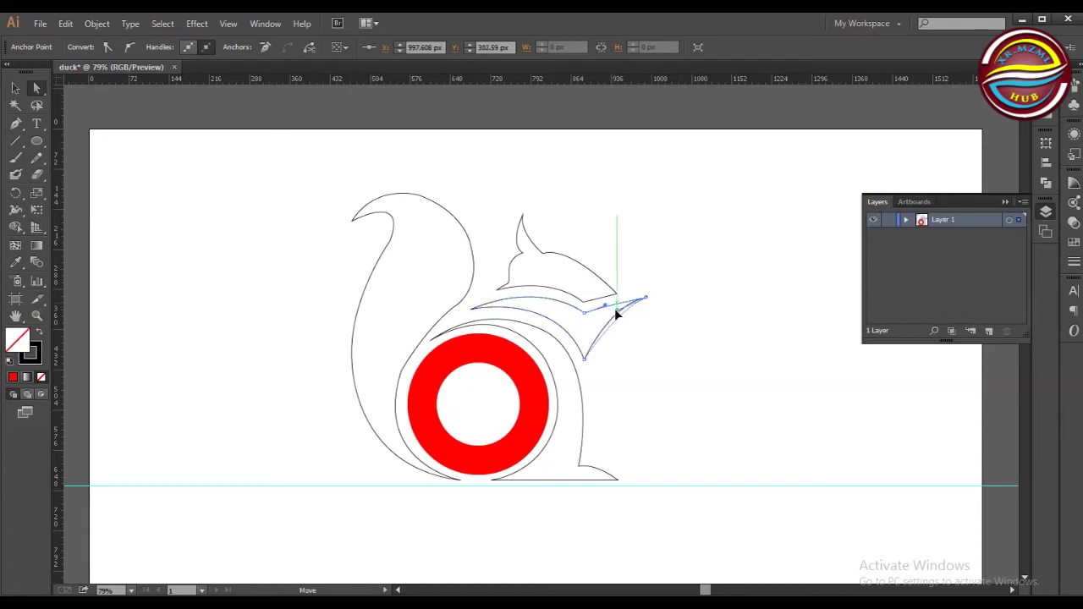
key("v")
key("Delete")
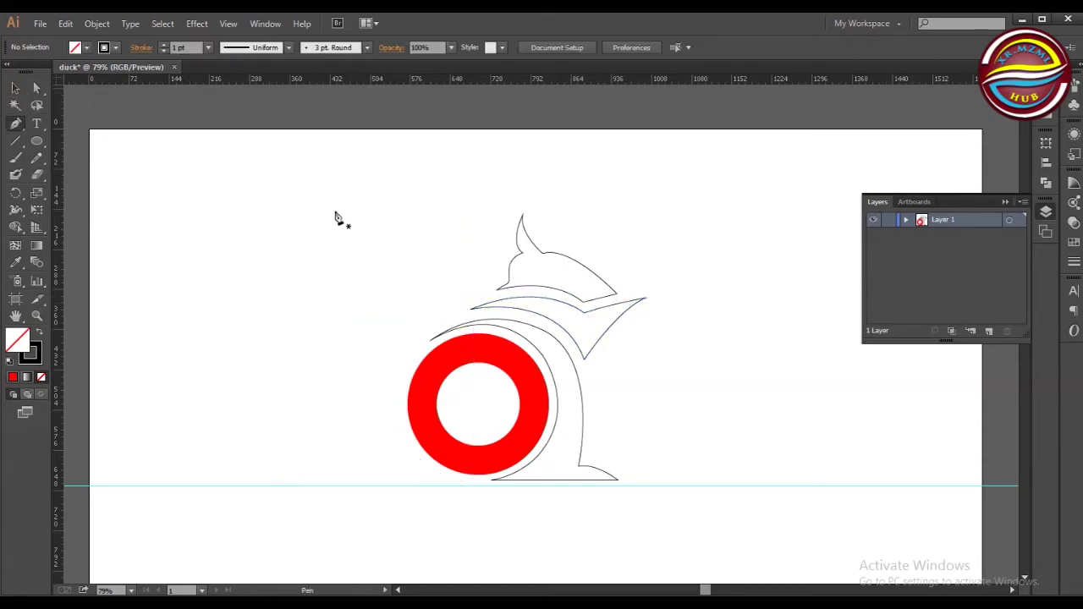
Pen a new tail from the ring's base up to a sharp curled tip and back down
left_click(447, 480)
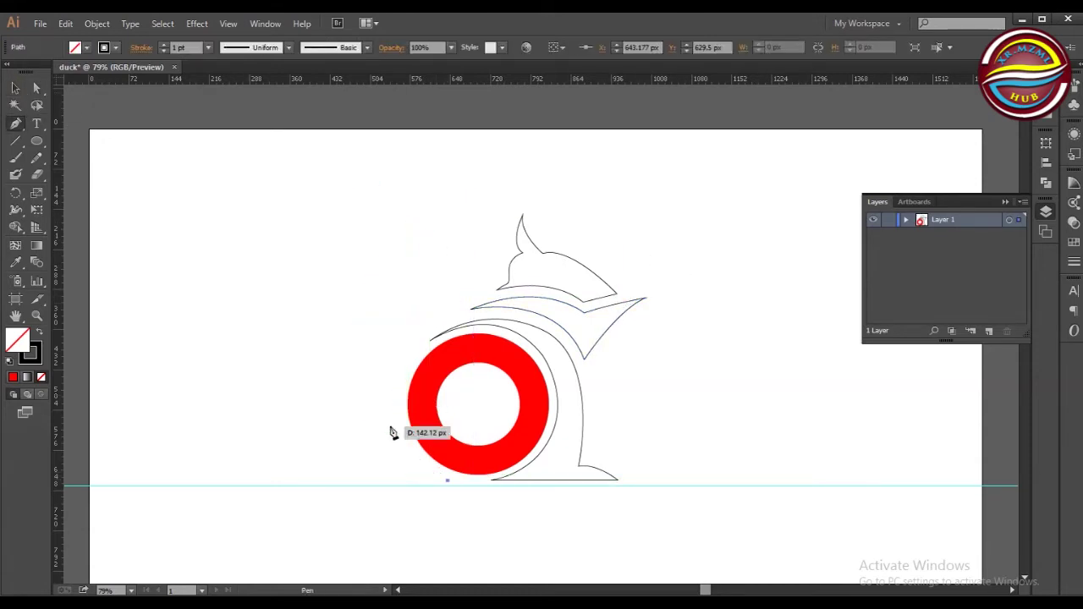
left_click_drag(522, 230, 527, 213)
mouse_move(432, 319)
left_mouse_down()
mouse_move(472, 281)
mouse_move(474, 237)
mouse_move(395, 181)
mouse_move(469, 215)
left_mouse_up()
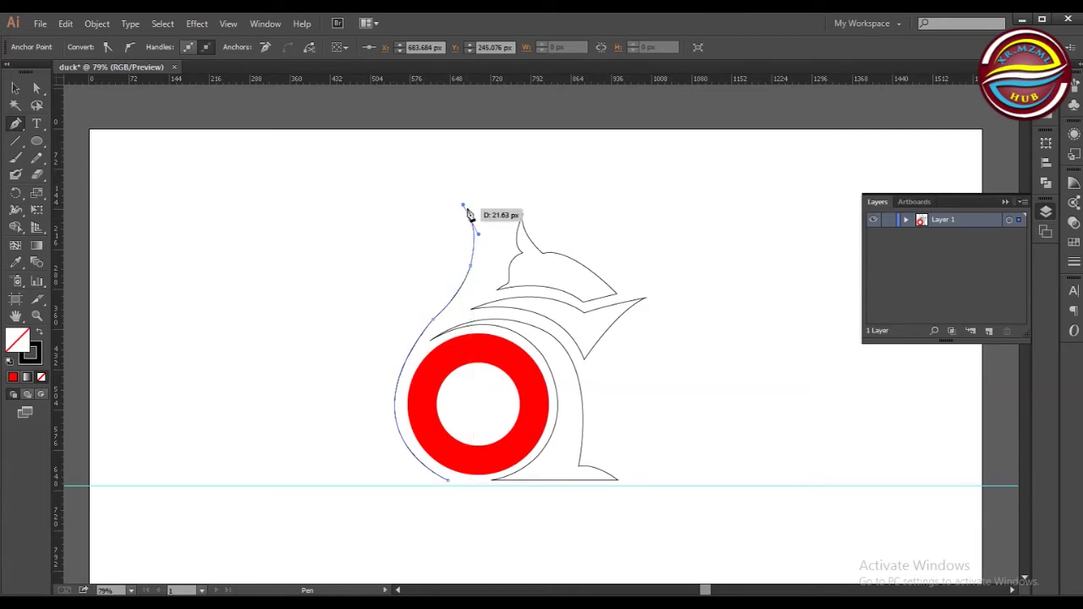
left_click_drag(429, 163, 397, 145)
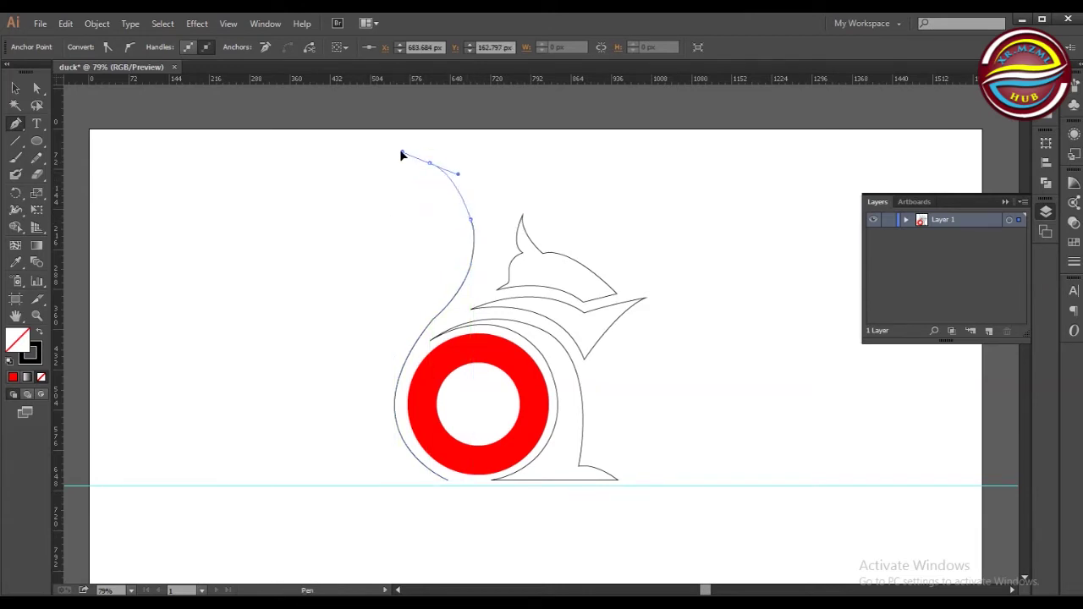
left_click(354, 153)
left_click_drag(314, 166, 321, 203)
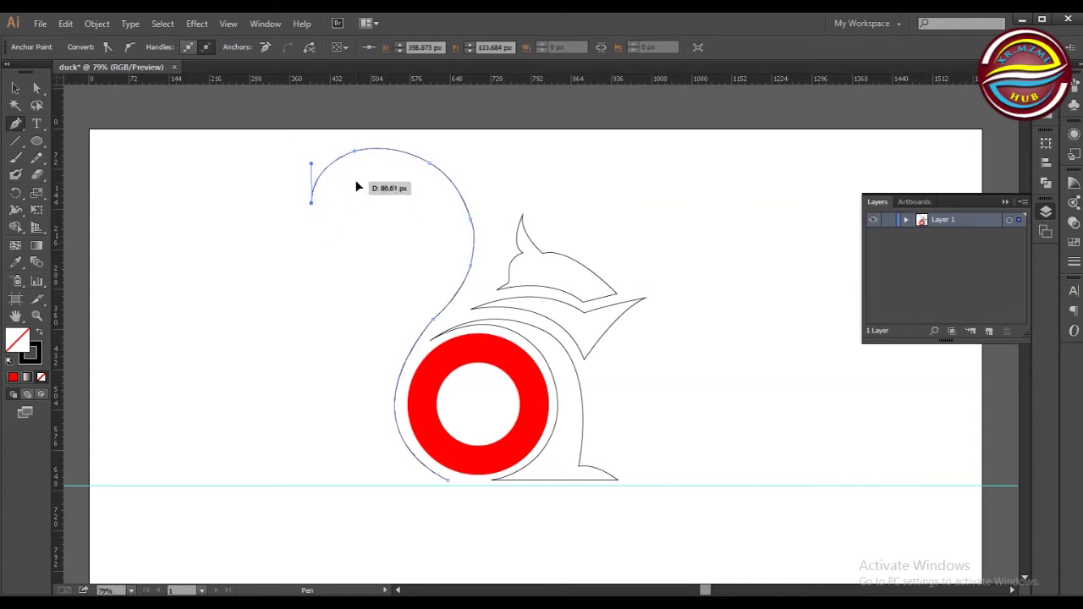
left_click_drag(351, 268, 348, 293)
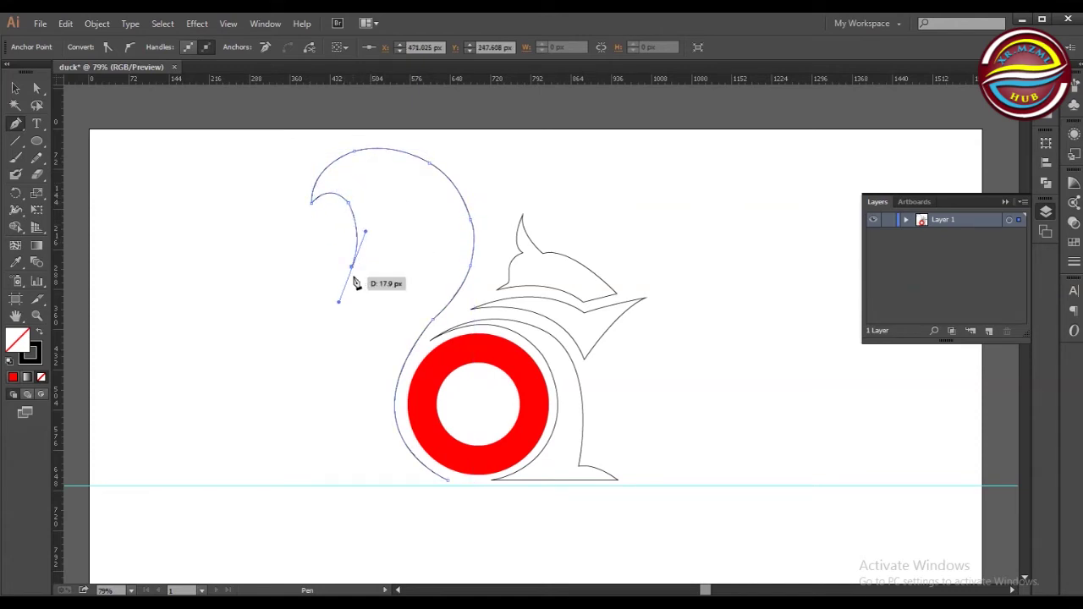
left_click_drag(446, 481, 614, 479)
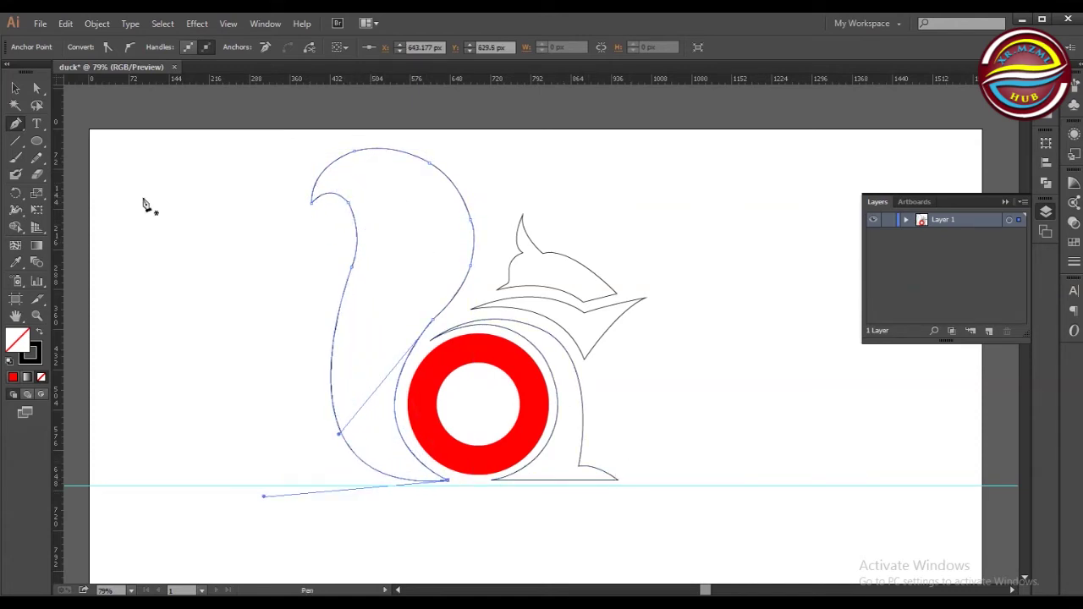
left_click(148, 273, "ctrl")
Fill the tail, ear and both stripe shapes red
left_click(86, 47)
left_click(500, 212)
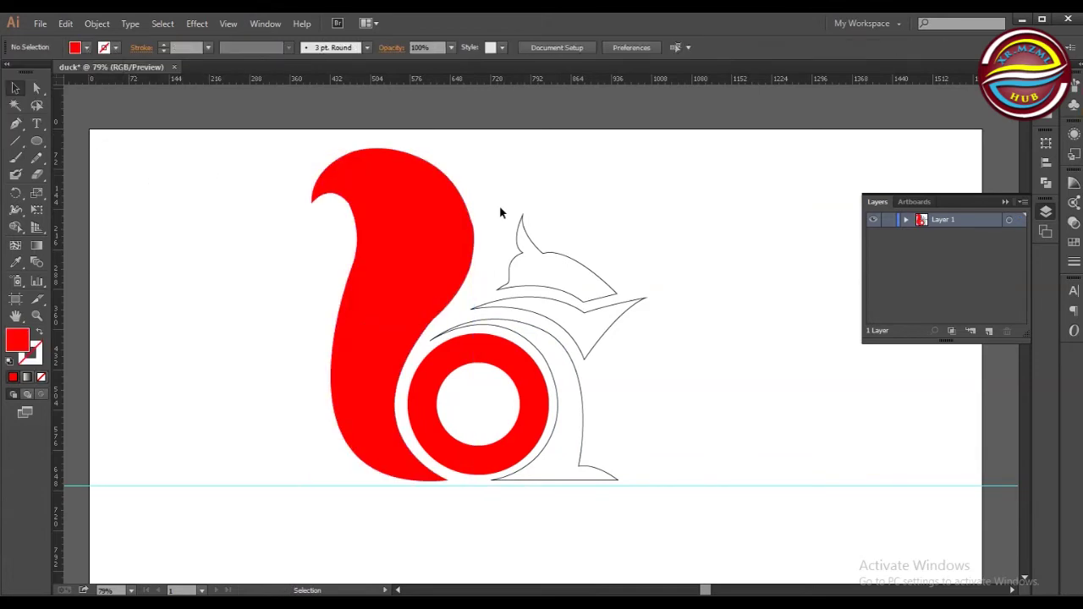
left_click(86, 47)
left_click(51, 57)
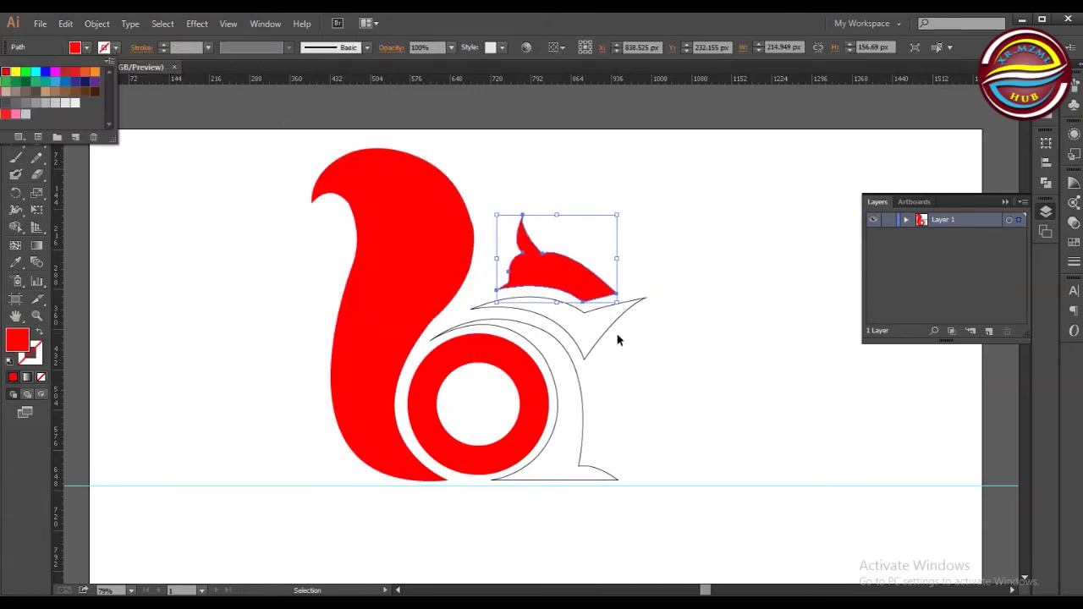
left_click(86, 48)
left_click(51, 57)
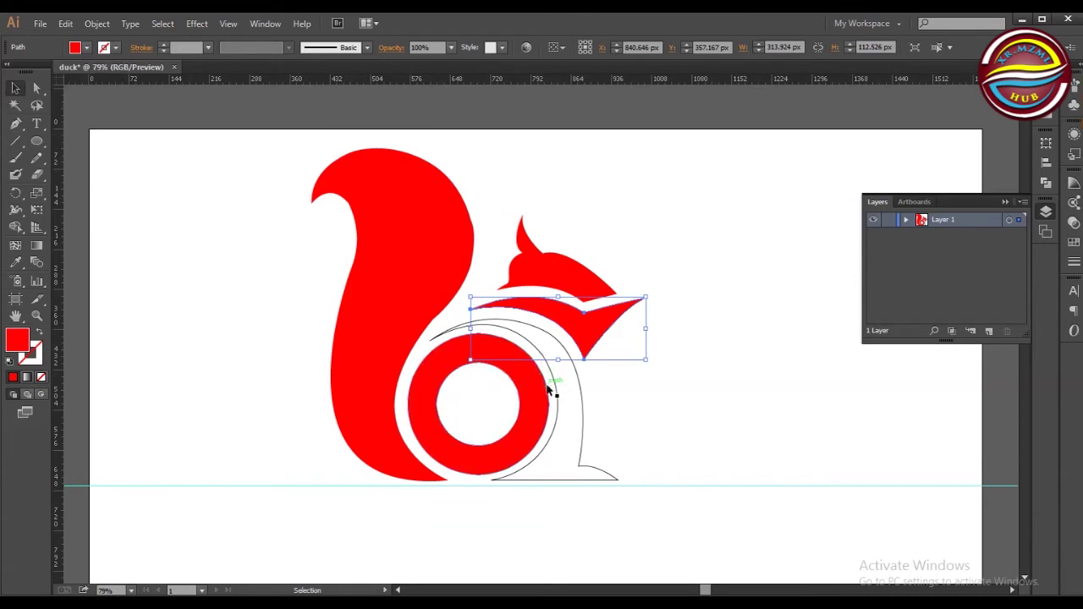
left_click(556, 380)
left_click(87, 48)
left_click(50, 58)
left_click(261, 222)
Draw a tilted oval near the tail top and nest a scaled-down copy inside it
left_click(36, 140)
left_click(102, 174)
left_click_drag(355, 165, 433, 203)
key("v")
left_click_drag(400, 167, 550, 162, "alt")
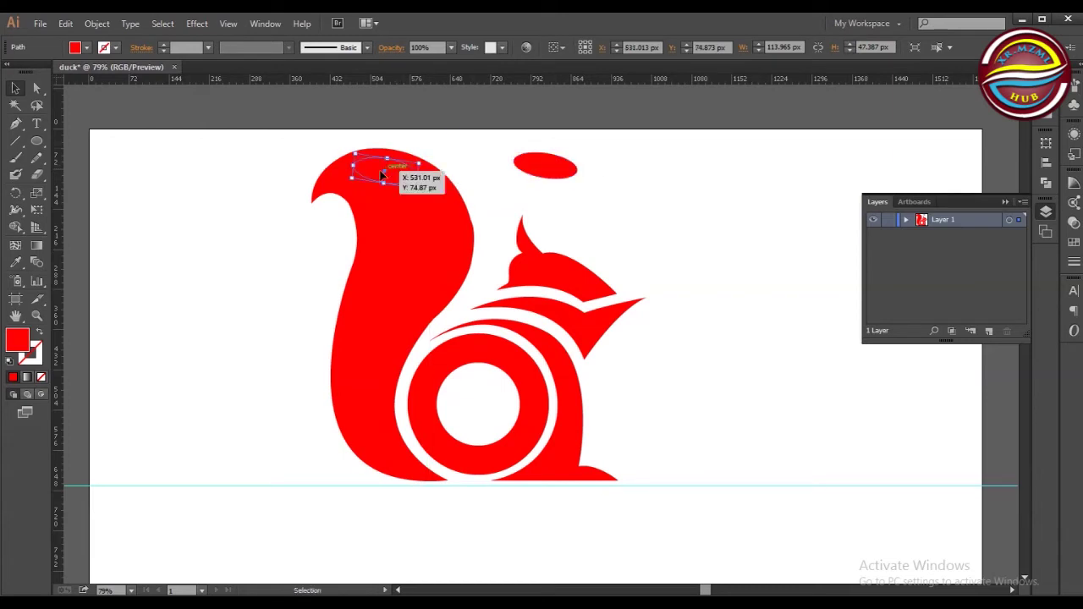
key("ctrl+a")
left_click(188, 186)
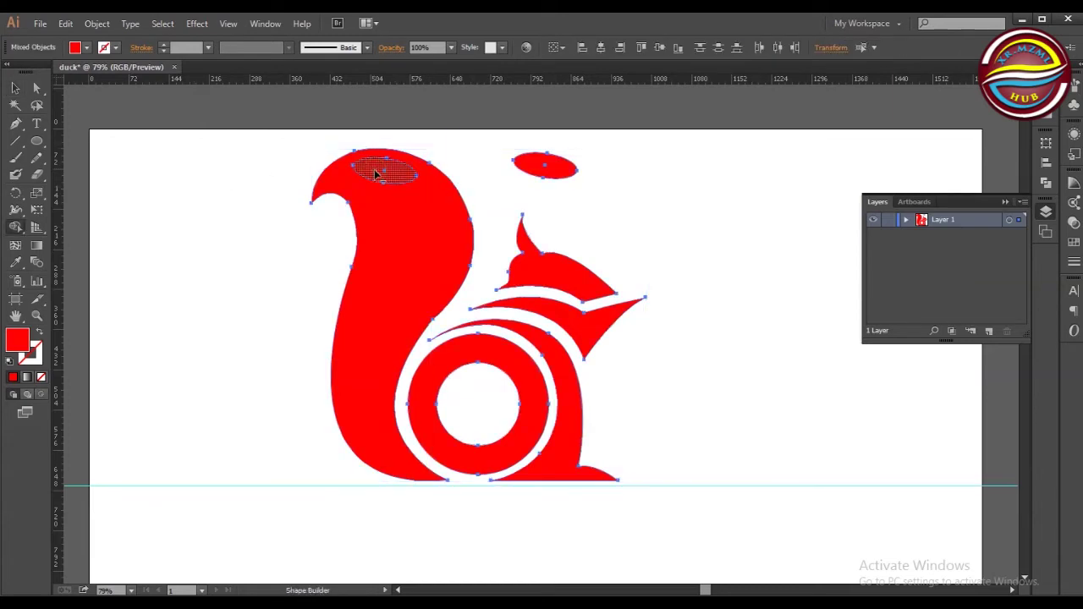
left_click(569, 172)
left_click_drag(575, 177, 372, 168)
left_click(610, 152)
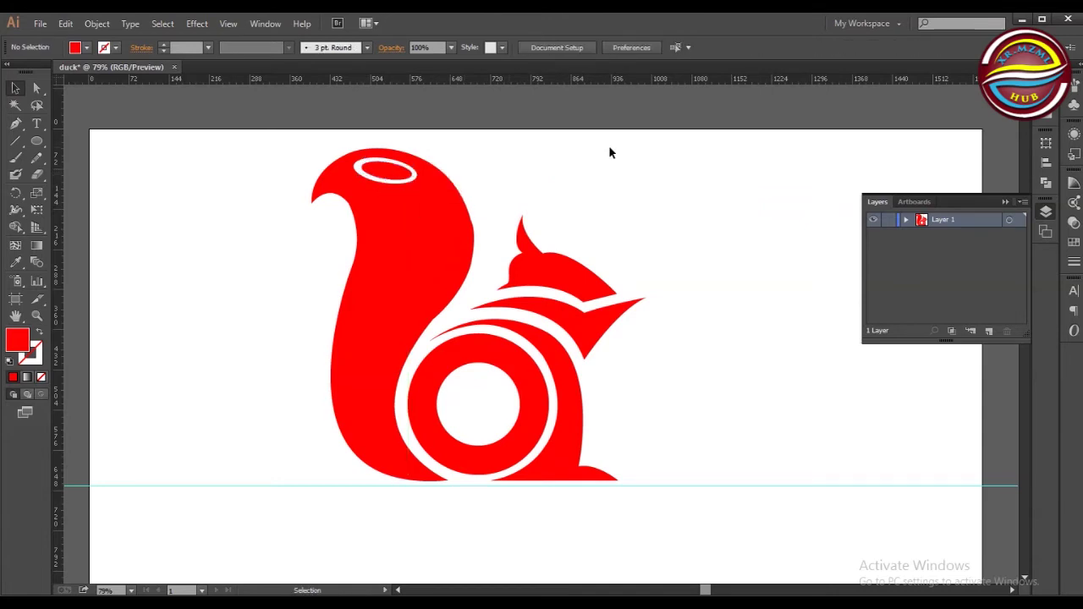
left_click(592, 322)
Copy the ear shape aside and reshape the new stripe's points over the body
left_click_drag(652, 326, 661, 327)
left_click(507, 406)
left_click(593, 271)
left_click_drag(631, 224, 605, 271)
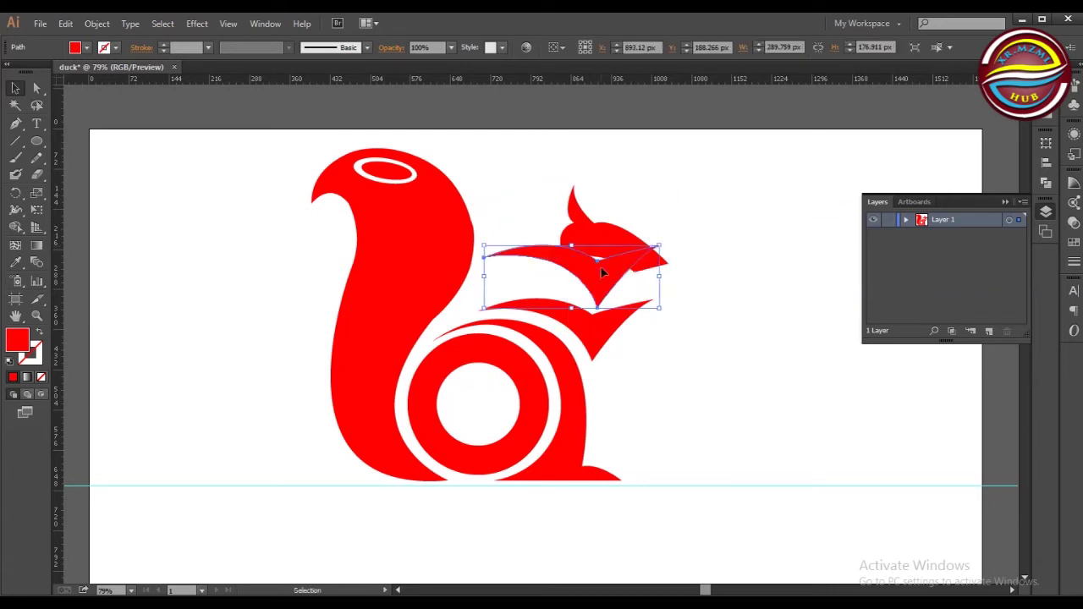
left_click(606, 271)
key("a")
left_click_drag(483, 257, 483, 269)
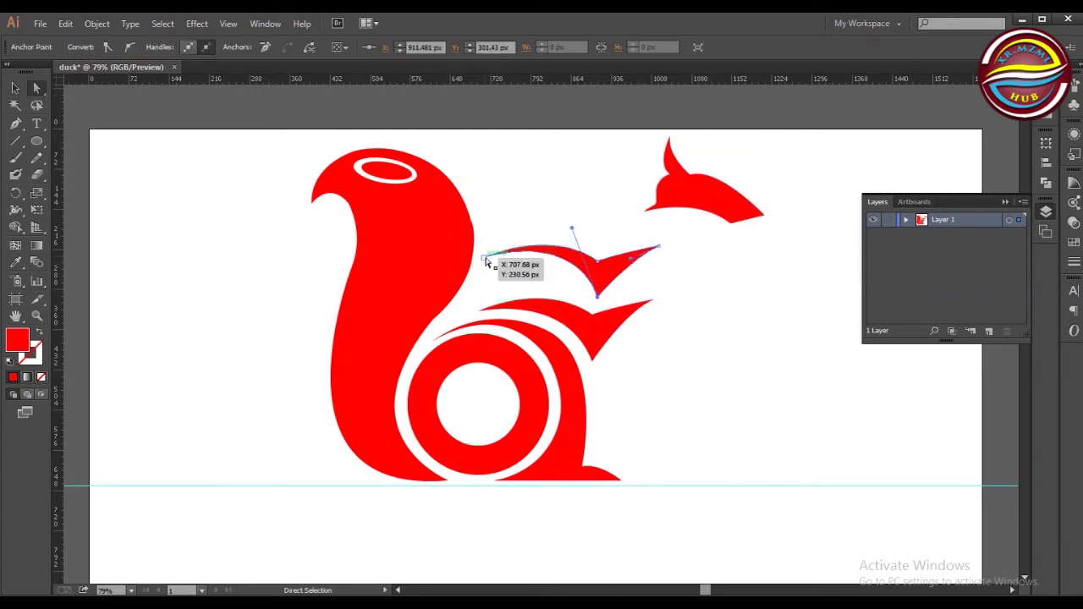
left_click_drag(572, 228, 546, 242)
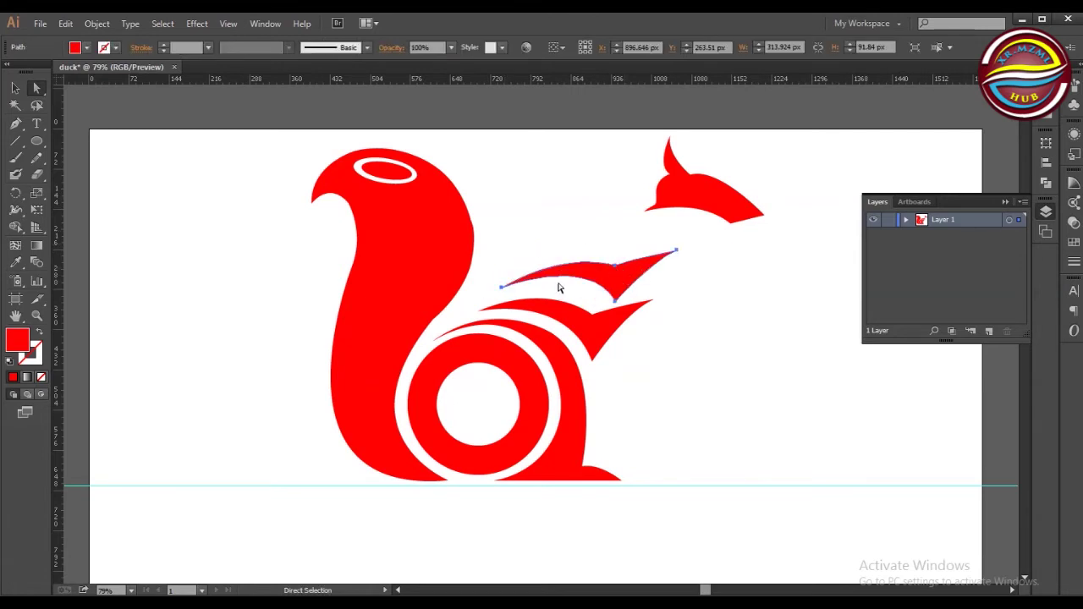
mouse_move(572, 263)
left_mouse_down()
mouse_move(593, 256)
mouse_move(507, 291)
mouse_move(677, 252)
mouse_move(684, 275)
left_mouse_up()
Move the ear back, pull its point into a long spike, and adjust the snout tip
mouse_move(732, 220)
left_mouse_down()
mouse_move(624, 237)
mouse_move(639, 264)
mouse_move(680, 248)
left_mouse_up()
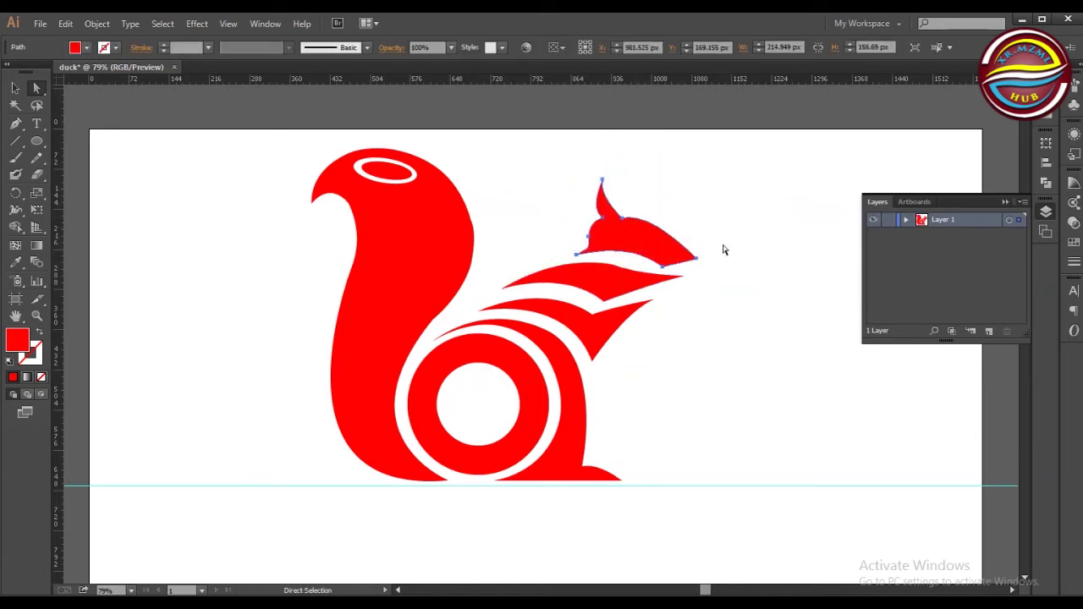
left_click(38, 92)
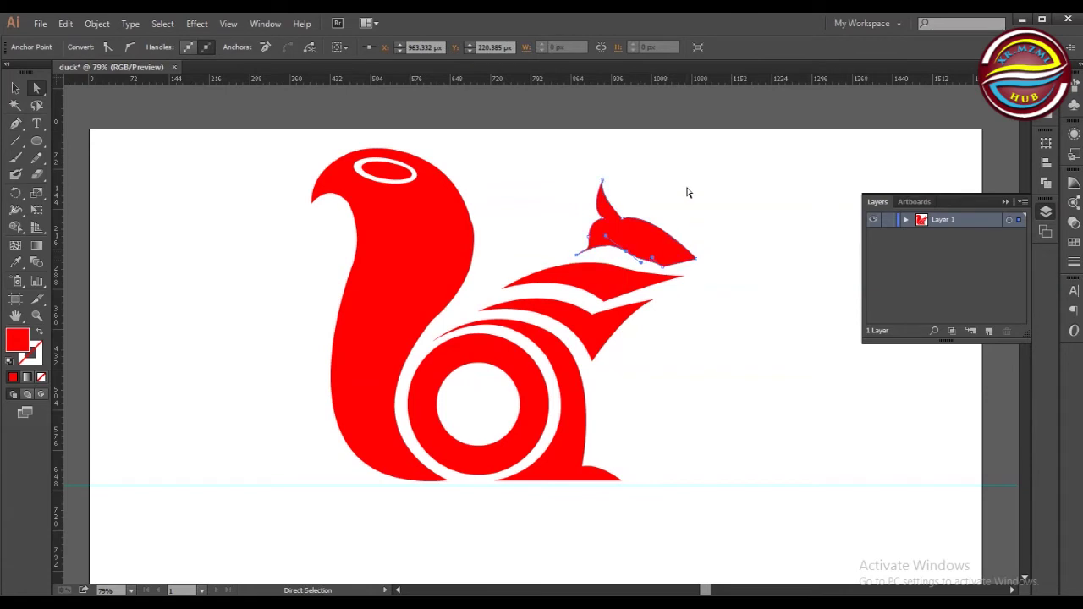
left_click_drag(702, 232, 590, 258)
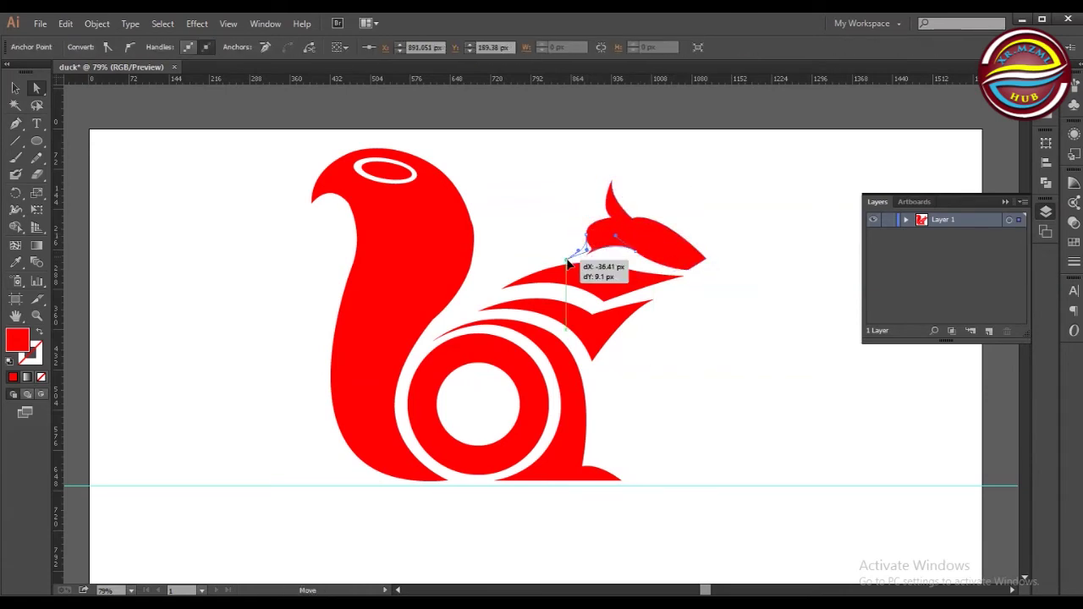
left_click_drag(590, 259, 529, 269)
left_click(646, 255)
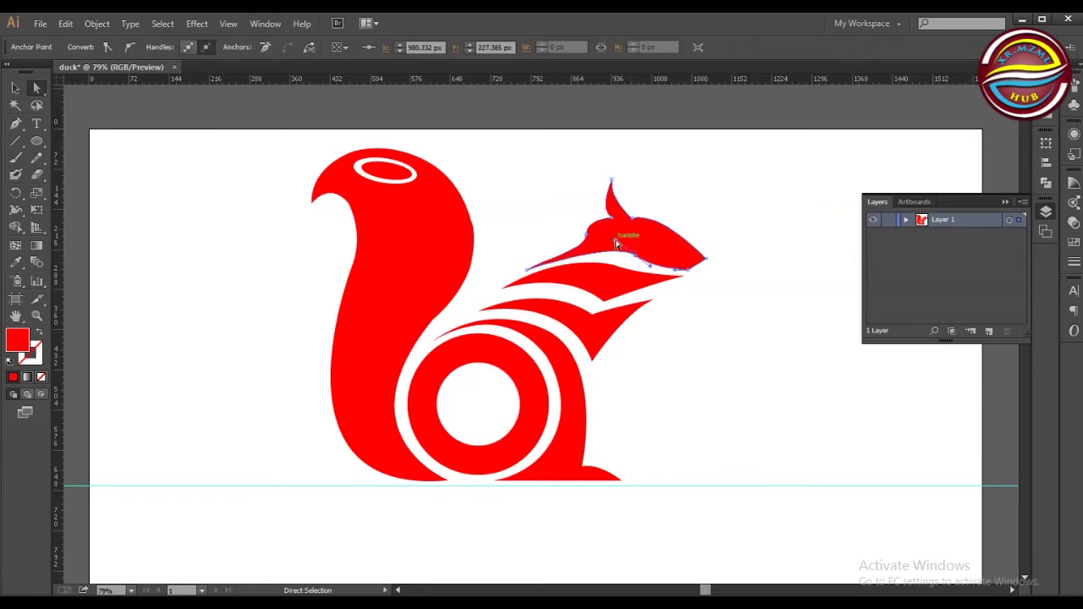
key("ctrl+z")
left_click(682, 263)
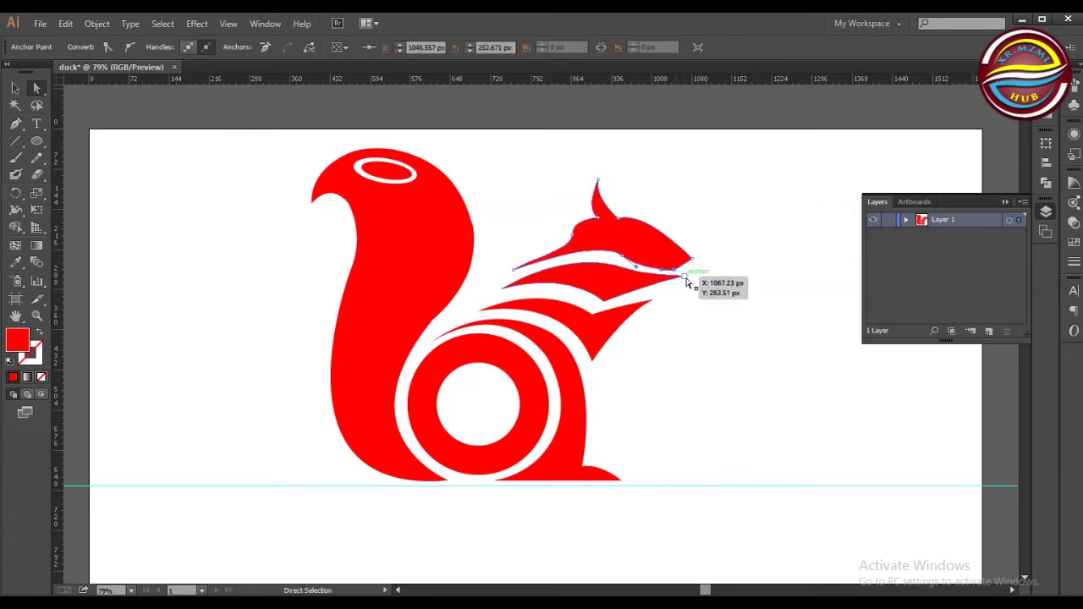
left_click_drag(642, 267, 677, 279)
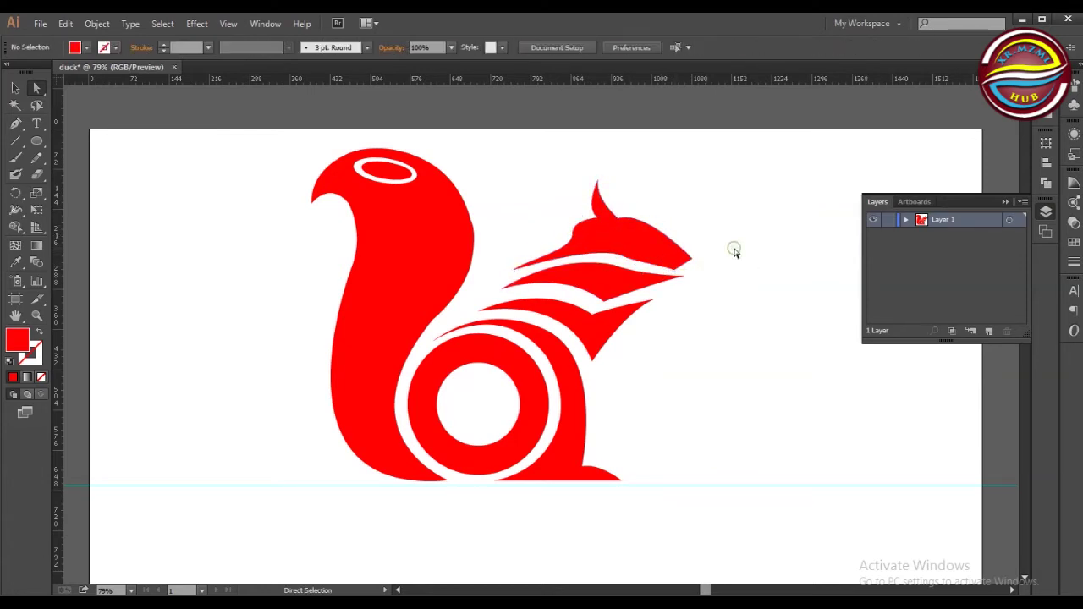
left_click(631, 256)
left_click(15, 123)
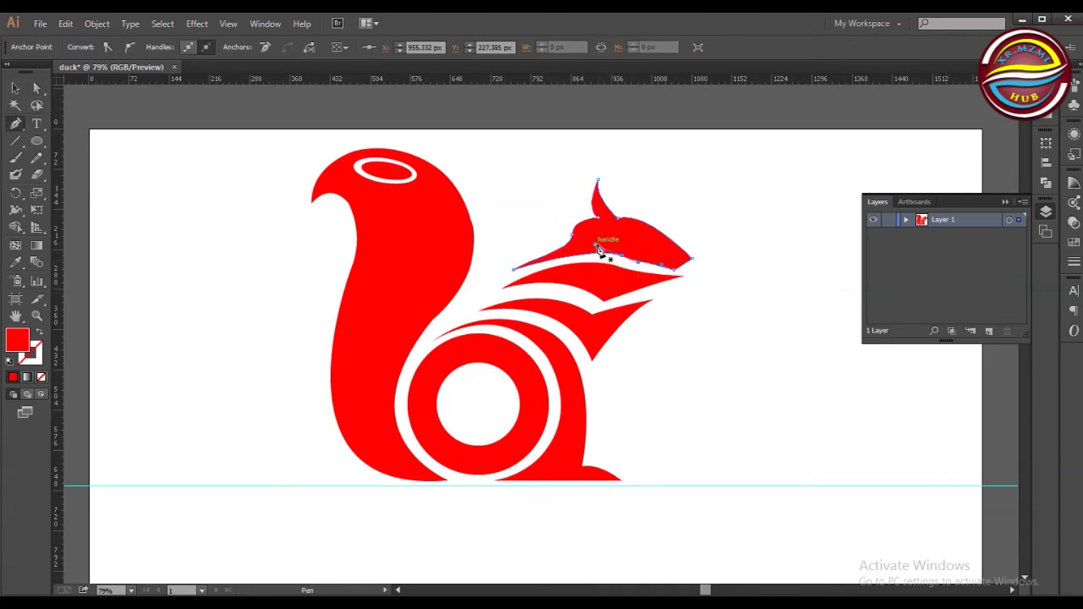
Draw a small curved shape along the head's front and fill it orange
key("ctrl+shift+a")
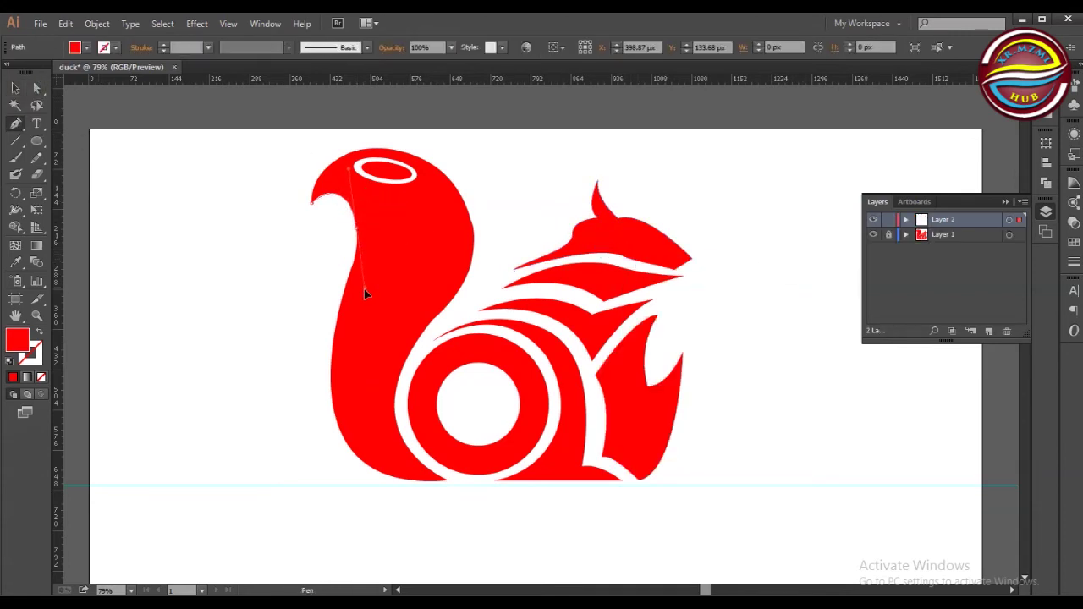
left_click_drag(364, 224, 365, 248)
left_click(17, 88)
left_click(86, 48)
left_click(95, 72)
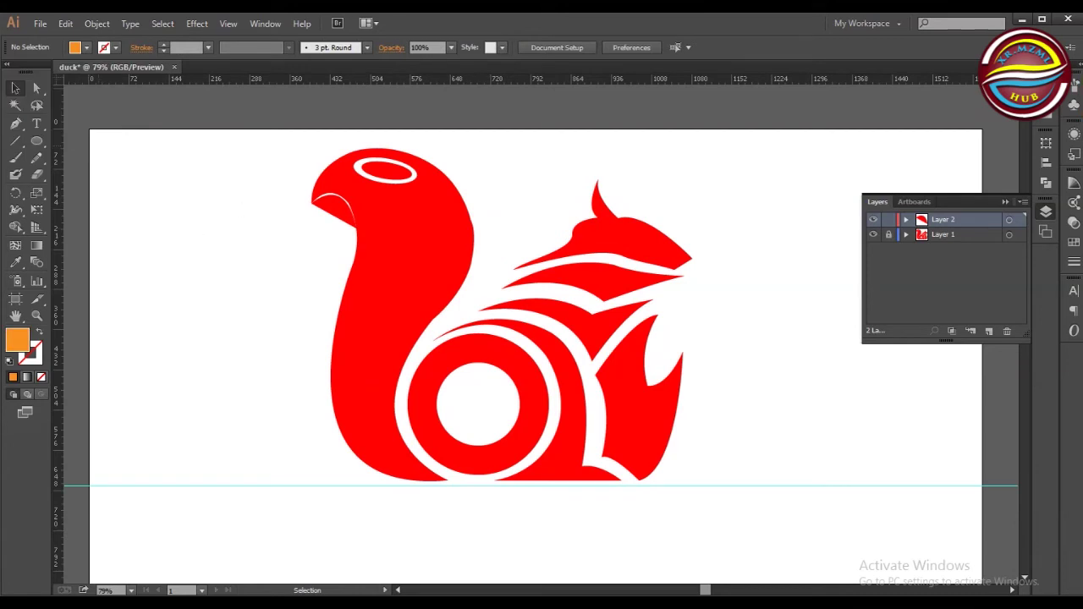
left_click(334, 210)
left_click(86, 48)
left_click(94, 72)
left_click(147, 142)
Start a tail path running from below the beak to the tail's base, with no fill
key("p")
left_click_drag(348, 226, 350, 282)
left_click_drag(330, 400, 425, 507)
left_click_drag(549, 453, 558, 466)
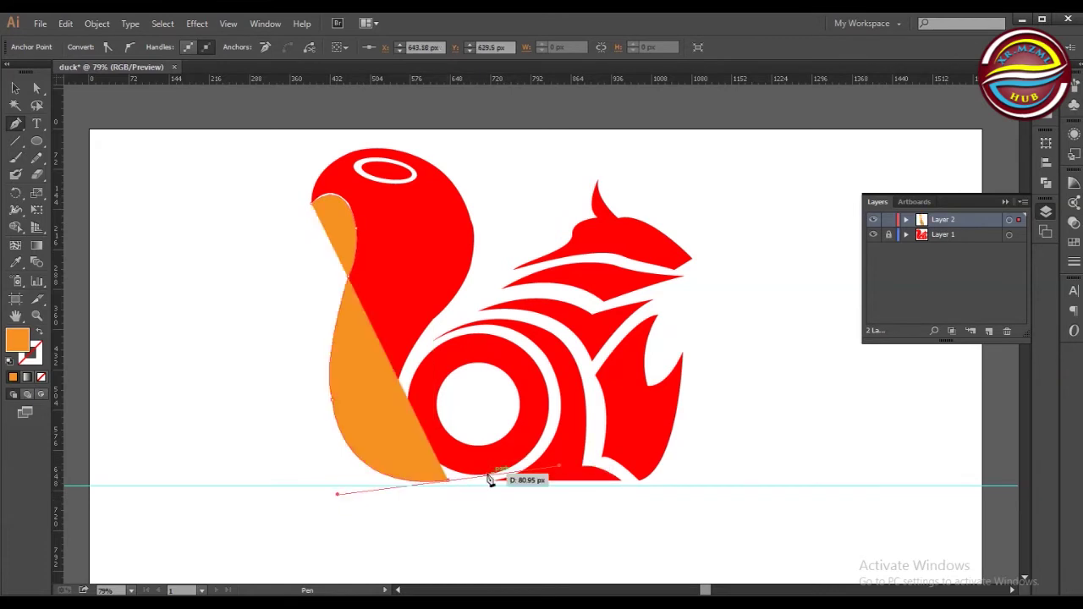
left_click(237, 237, "ctrl")
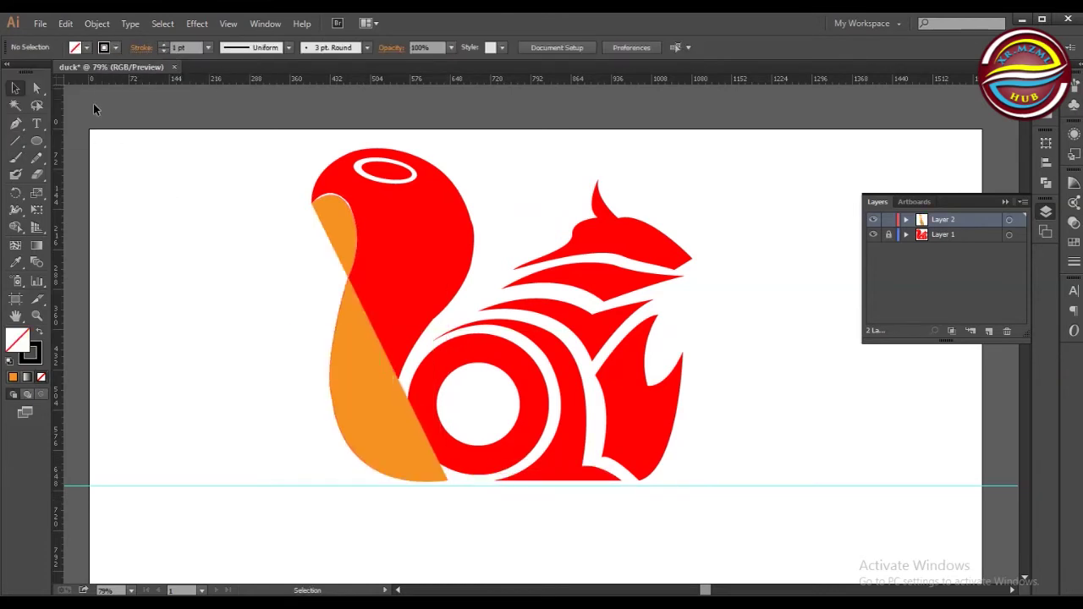
left_click(373, 398)
left_click(87, 47)
left_click(7, 71)
Extend the tail path up the tail's left edge to its tip in flame curves and close it
left_click(15, 123)
left_click(449, 481)
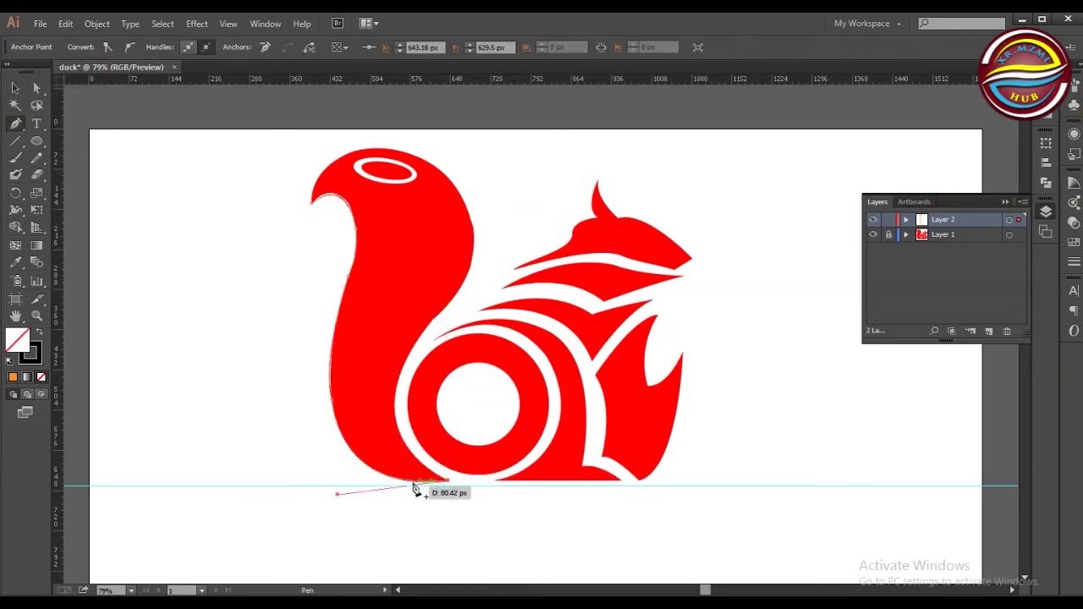
left_click_drag(343, 394, 376, 432)
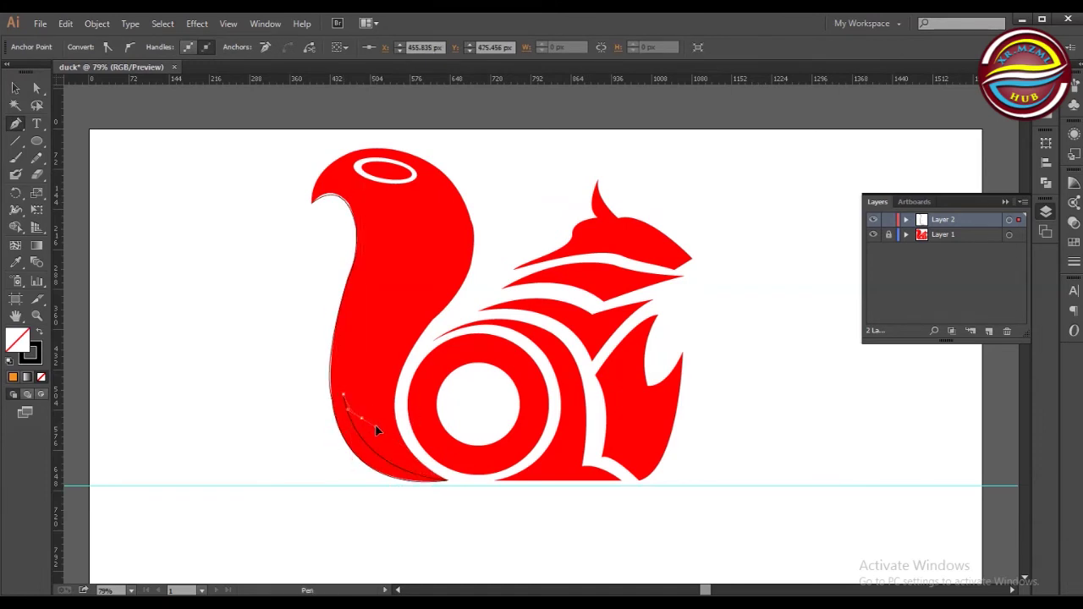
left_click_drag(369, 264, 368, 377)
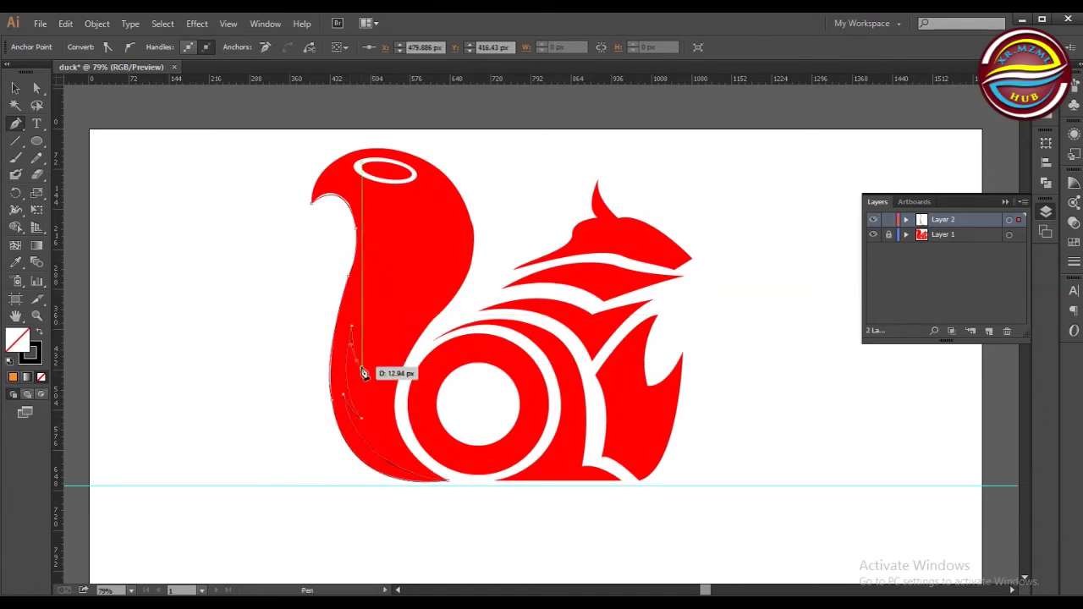
left_click_drag(365, 267, 370, 286)
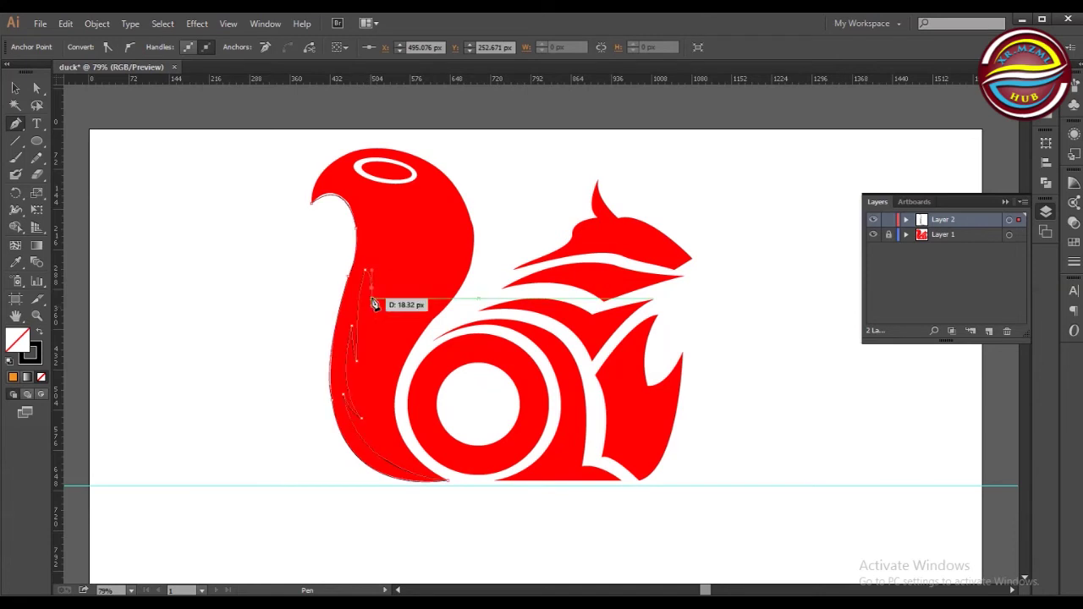
left_click_drag(358, 197, 381, 236)
mouse_move(346, 171)
left_mouse_down()
mouse_move(319, 211)
mouse_move(337, 186)
left_mouse_up()
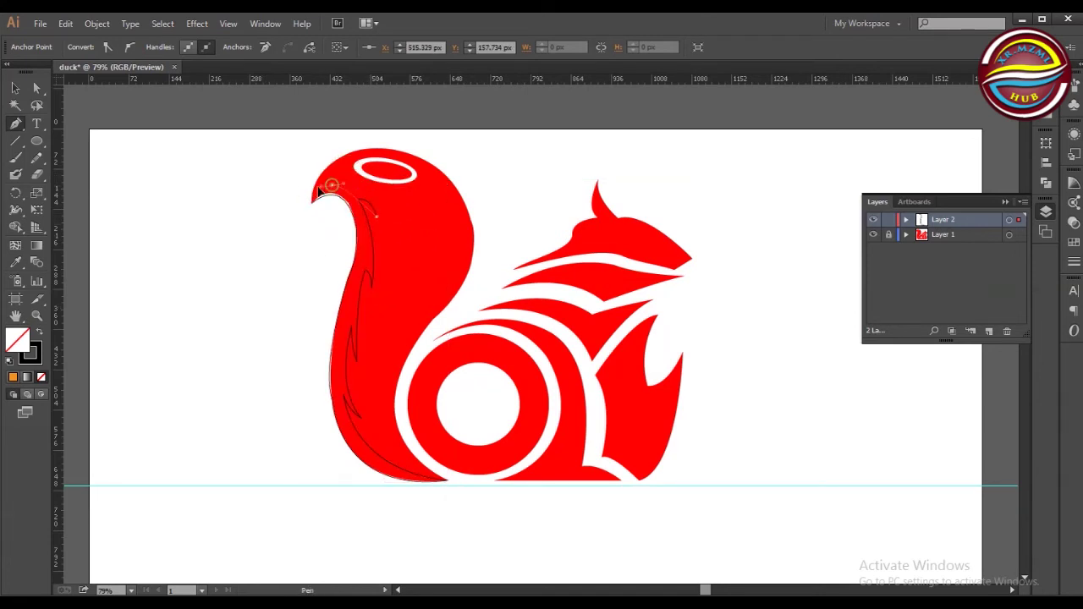
left_click(355, 226)
Fill the closed flame strip on the tail orange, then begin a path inside the eye ring
key("v")
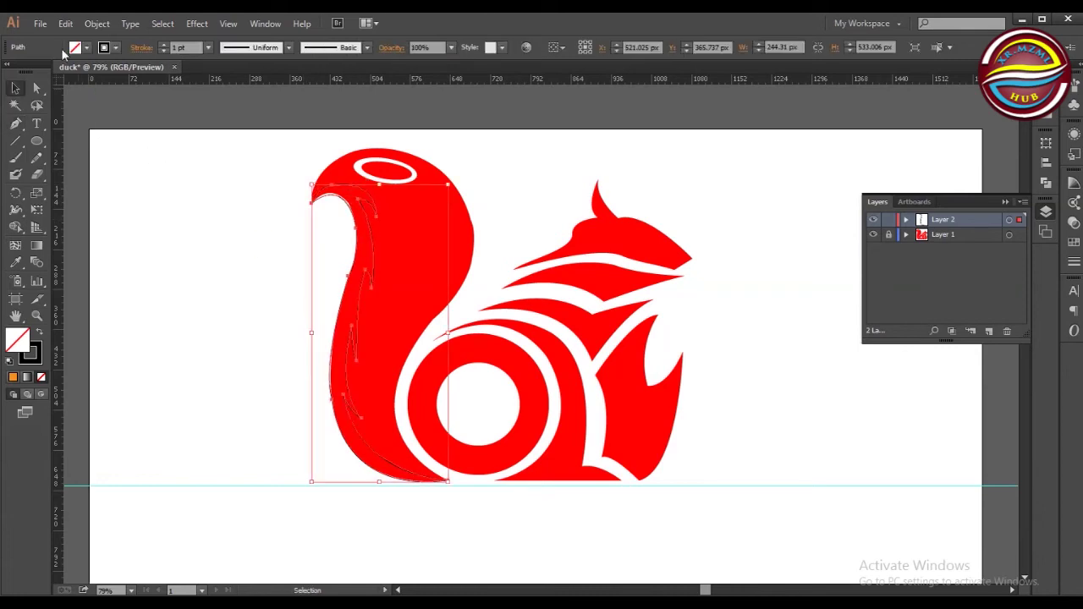
left_click(81, 47)
left_click(150, 121)
left_click(211, 275)
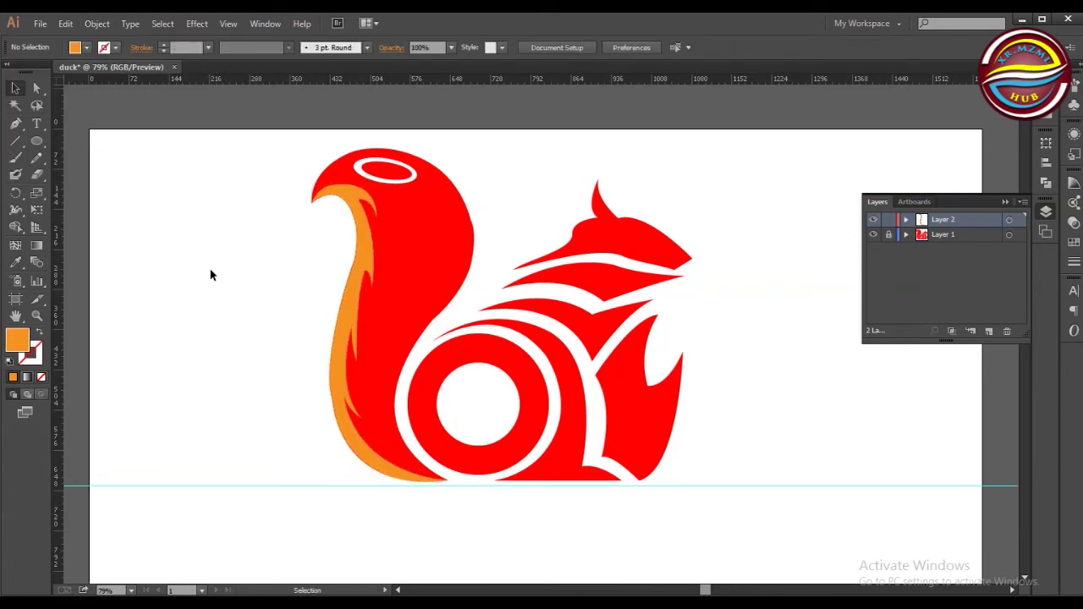
left_click(16, 123)
left_click(385, 165)
Set no fill with a black stroke and draw a small curved mark inside the eye ring
key("v")
left_click(81, 48)
left_click(19, 60)
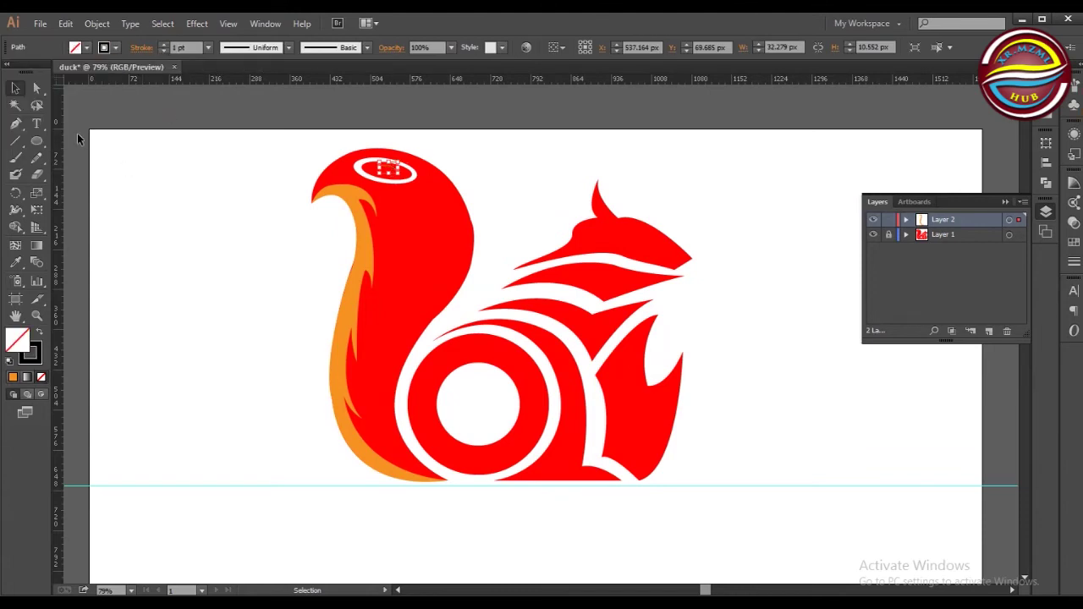
left_click_drag(380, 167, 369, 148)
left_click(380, 168)
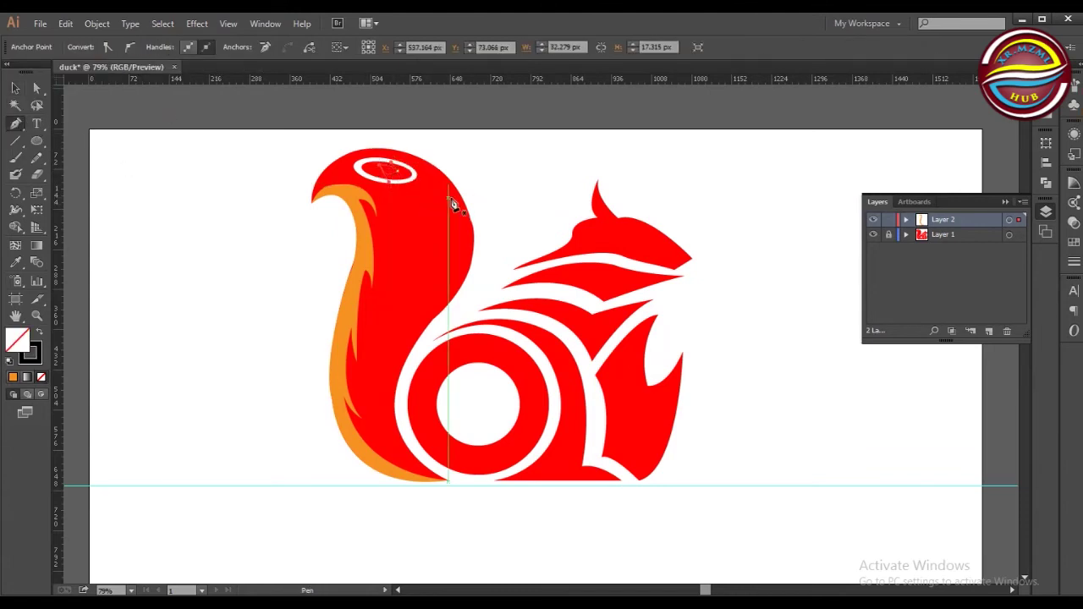
Begin an outline over the ring body, tracing its bottom, left side and top arc
mouse_move(439, 357)
left_mouse_down()
mouse_move(447, 375)
mouse_move(414, 451)
mouse_move(477, 478)
mouse_move(499, 443)
mouse_move(489, 466)
mouse_move(510, 468)
mouse_move(437, 446)
left_mouse_up()
left_click_drag(406, 403, 464, 461)
left_click(465, 460)
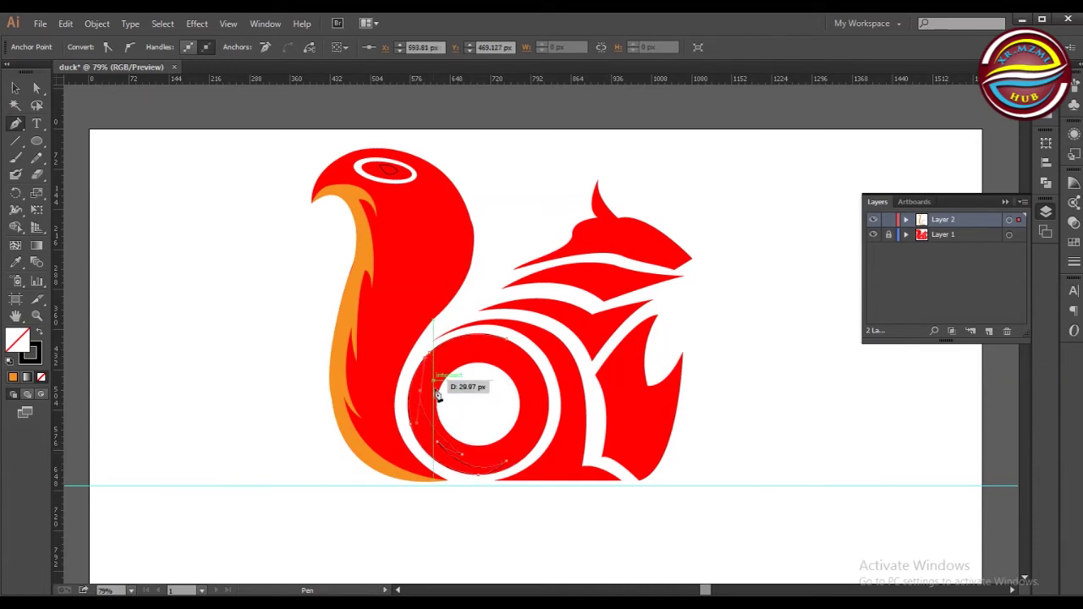
left_click_drag(438, 395, 442, 411)
mouse_move(451, 353)
left_mouse_down()
mouse_move(490, 334)
mouse_move(459, 375)
left_mouse_up()
mouse_move(505, 338)
left_mouse_down()
mouse_move(559, 342)
mouse_move(599, 432)
left_mouse_up()
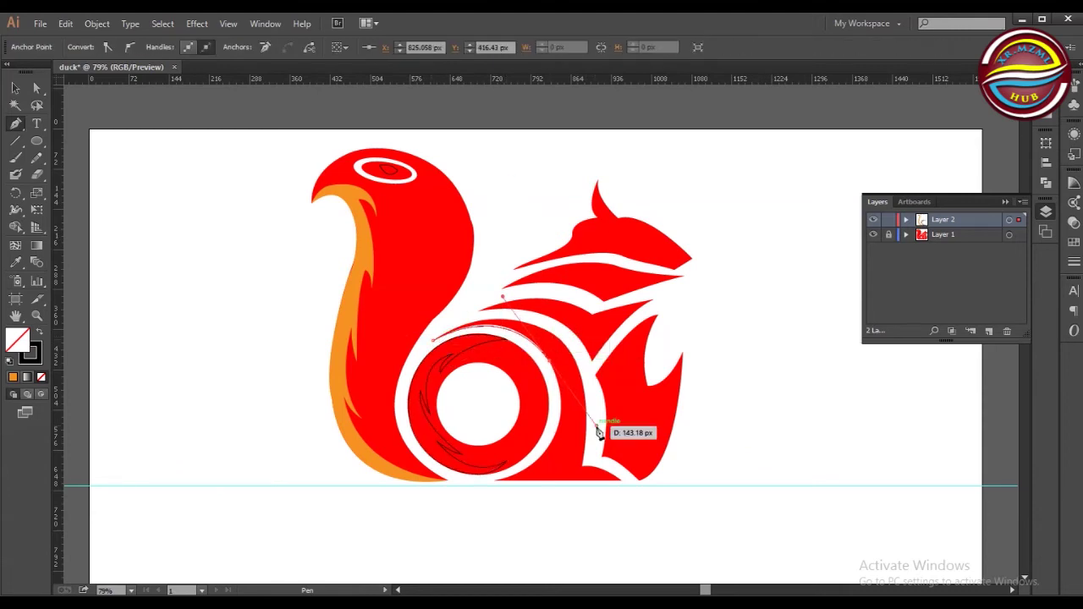
Trace the outline down the ring's right side and close it, then start an edge on the body's right
left_click_drag(539, 452, 499, 487)
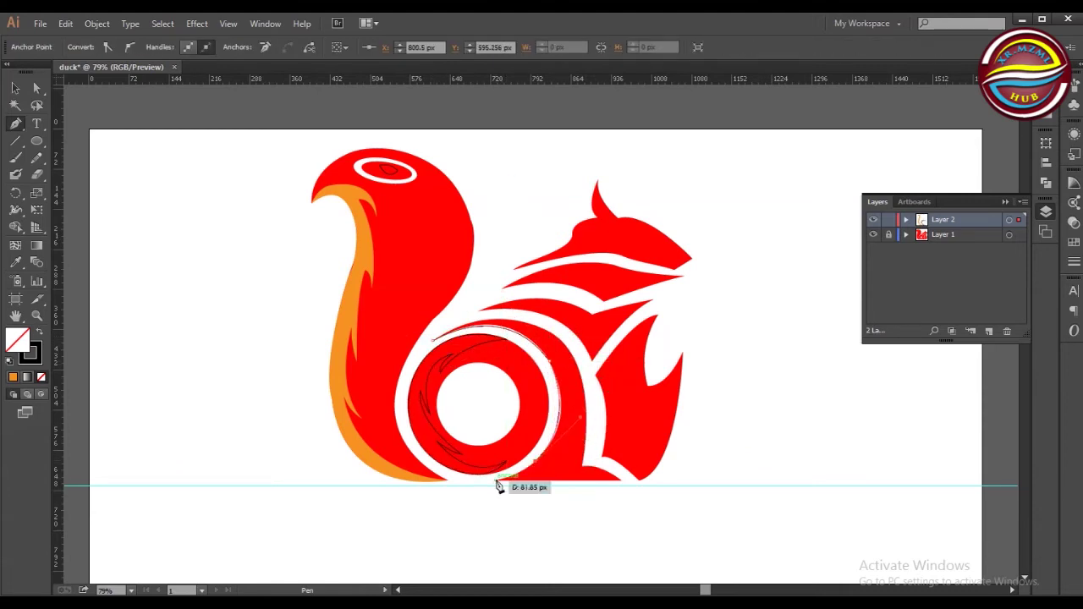
left_click_drag(537, 484, 566, 455)
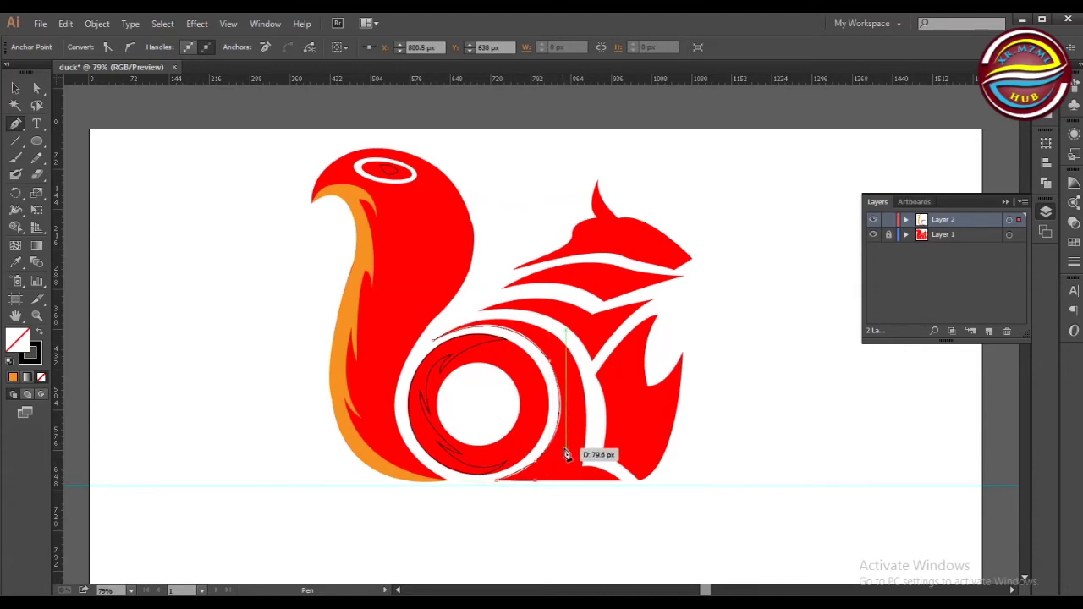
left_click_drag(573, 402, 583, 396)
left_click_drag(580, 440, 580, 440)
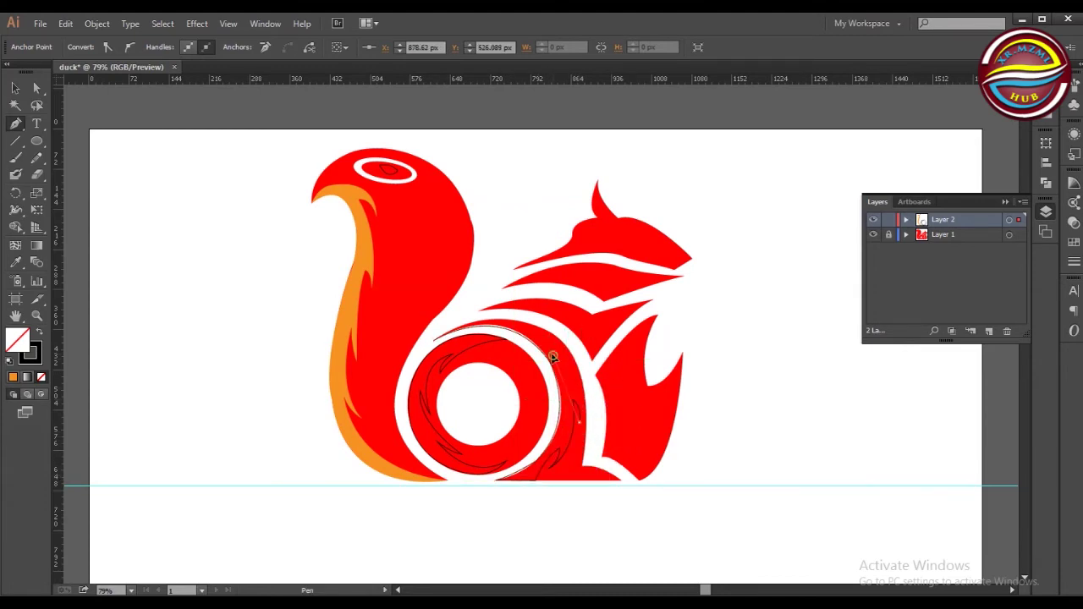
left_click_drag(570, 363, 585, 367)
left_click_drag(522, 312, 598, 414)
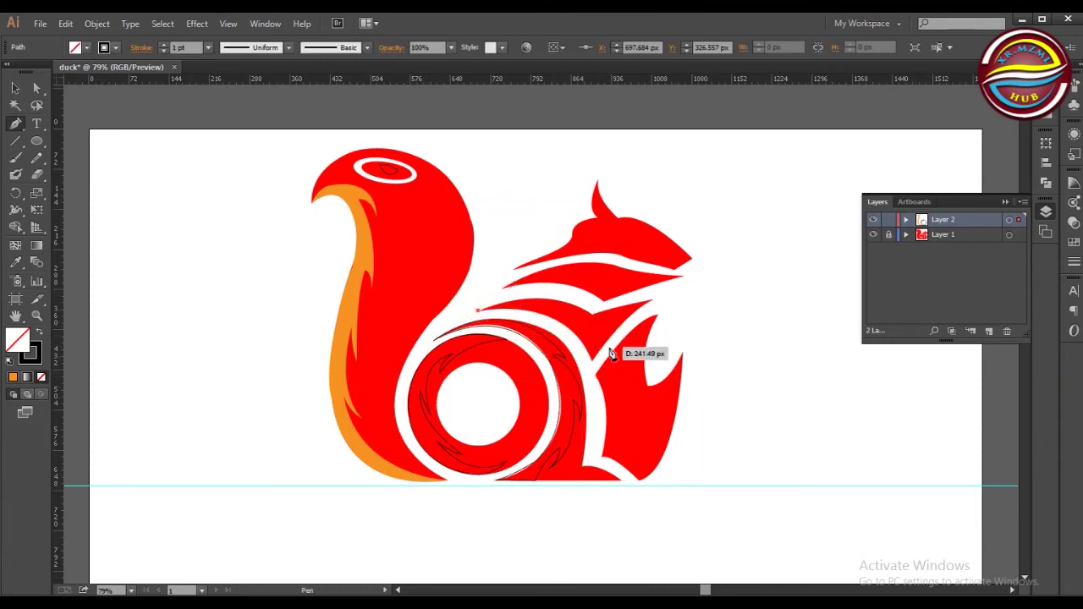
left_click_drag(596, 478, 605, 370)
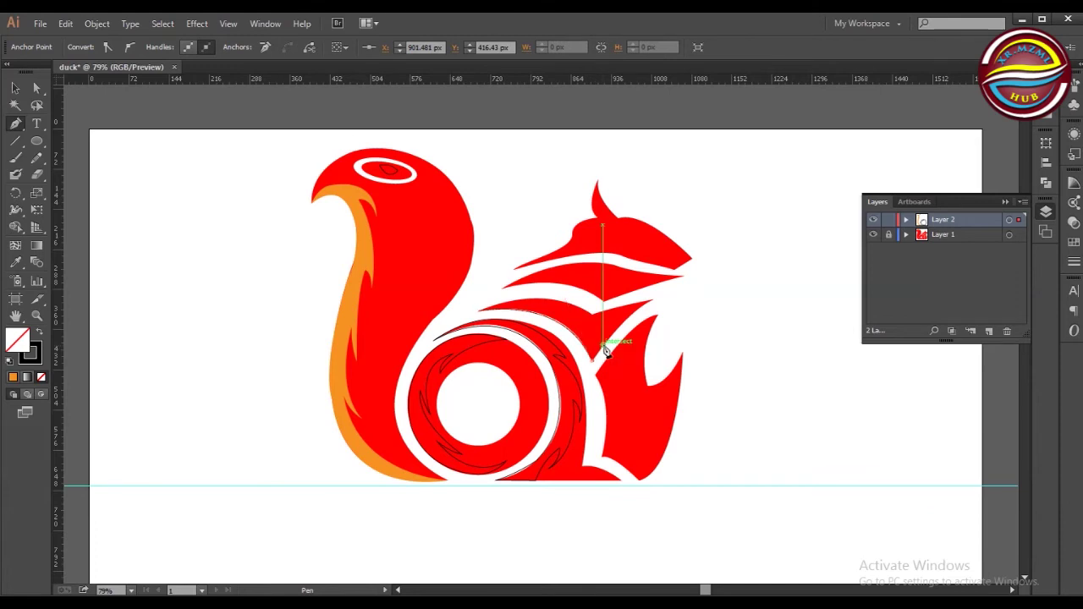
left_click_drag(595, 315, 596, 330)
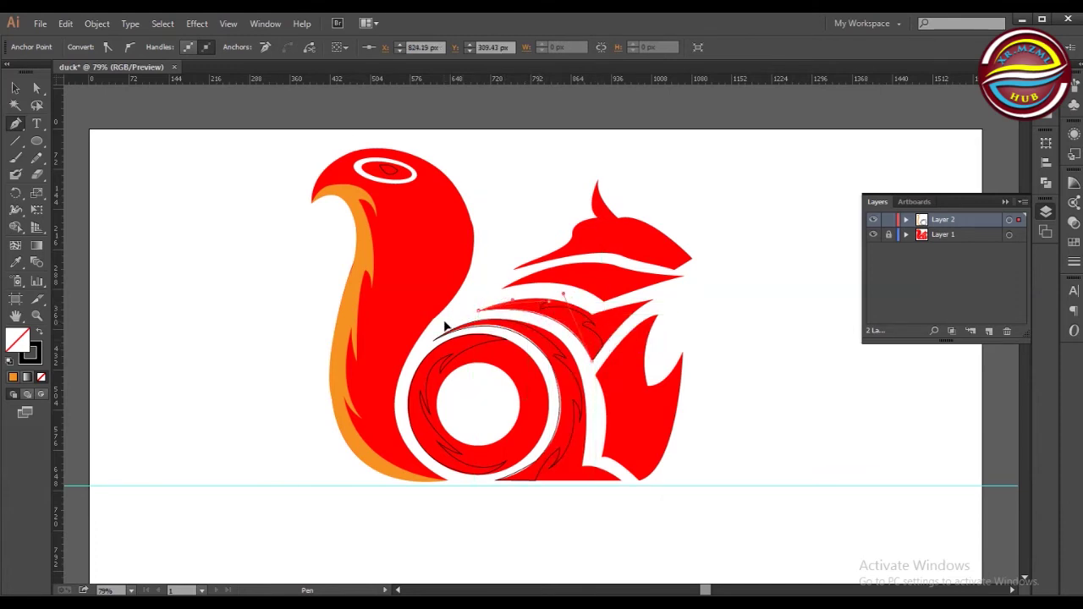
Close the body outline and trace an upper band stripe back to its start point
left_click(520, 290)
left_click_drag(602, 307, 625, 300)
left_click(589, 279)
left_click_drag(562, 269, 575, 271)
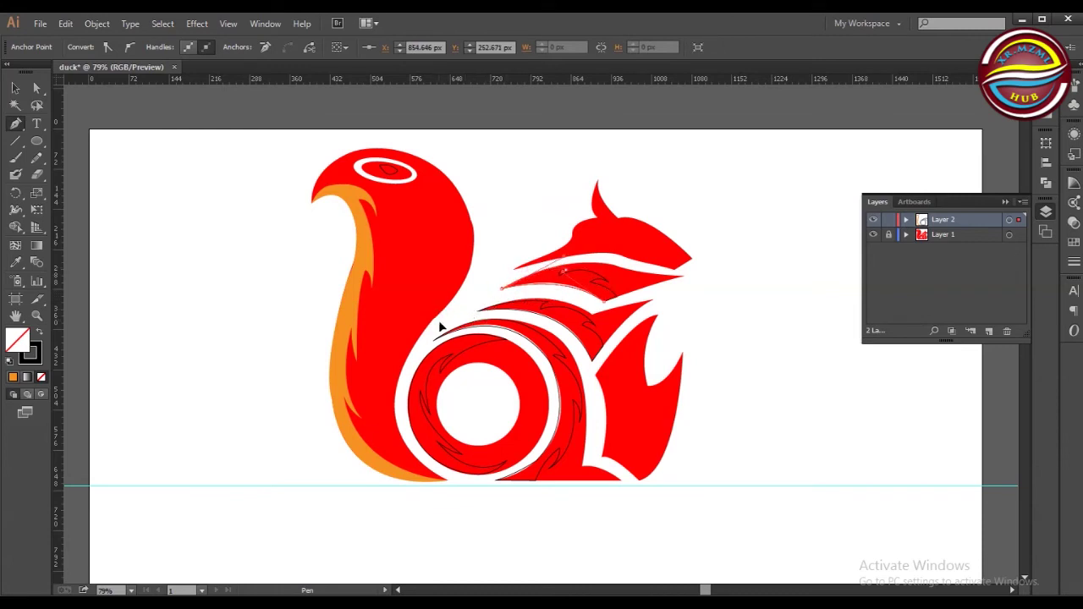
left_click(517, 270)
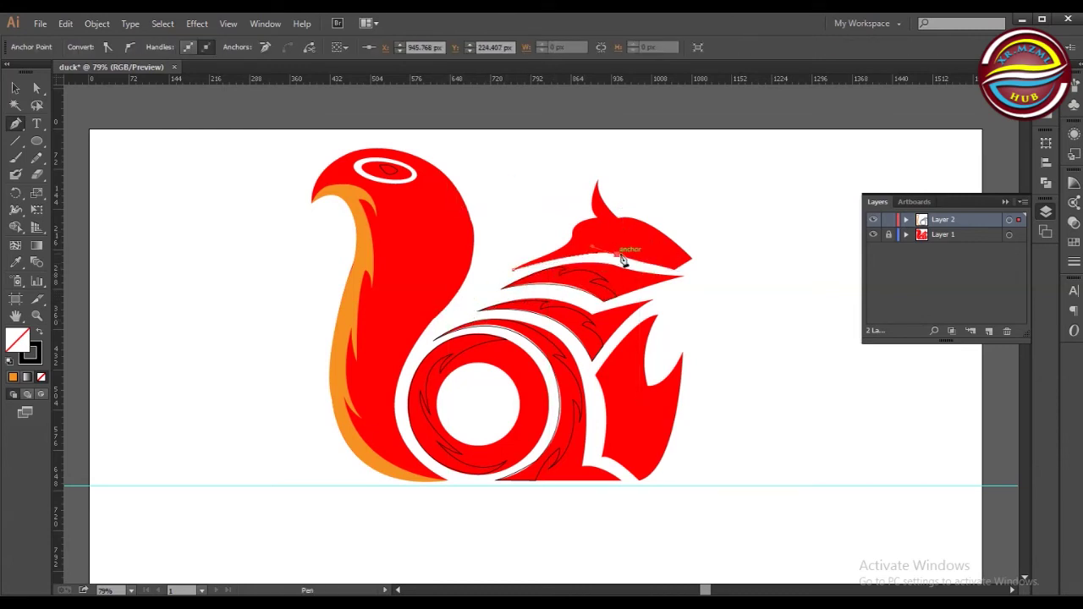
Trace a curved stripe along the head tip and a flame stripe up the lower right body
left_click_drag(687, 265, 644, 260)
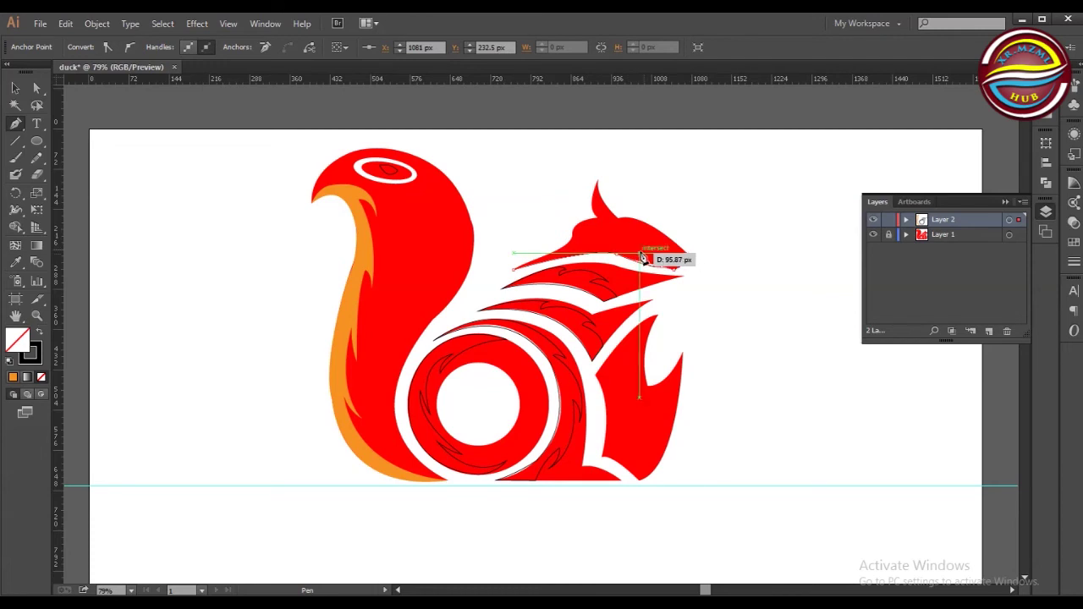
left_click_drag(611, 230, 620, 235)
left_click_drag(542, 249, 519, 274)
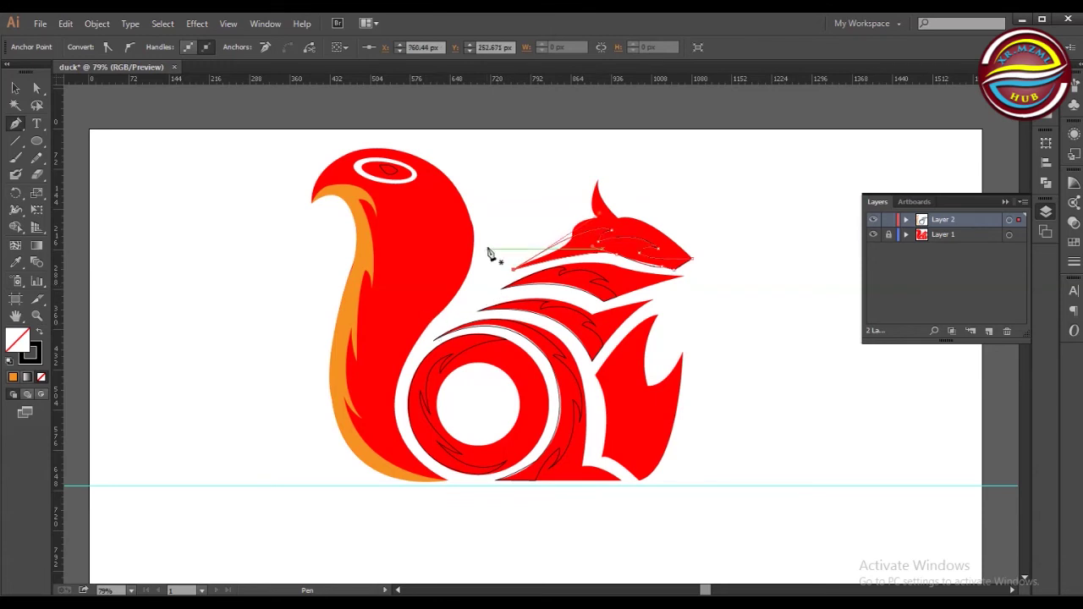
left_click(659, 314)
mouse_move(561, 439)
left_mouse_down()
mouse_move(634, 435)
mouse_move(593, 503)
mouse_move(627, 438)
mouse_move(648, 471)
left_mouse_up()
left_click_drag(623, 388, 644, 402)
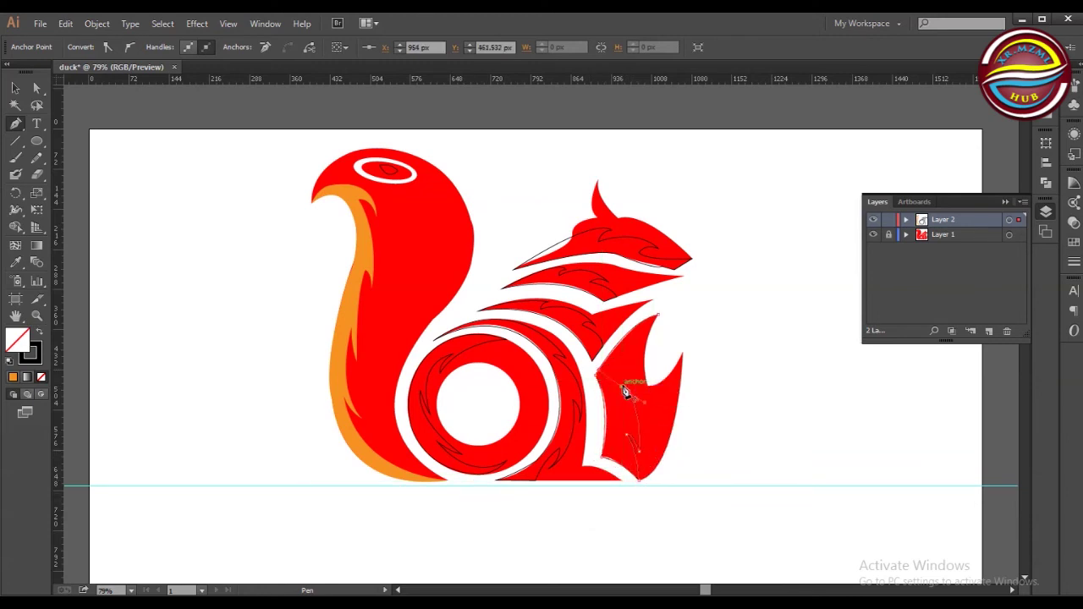
left_click_drag(623, 355, 633, 346)
Select all the traced stripes and fill them dark red
key("v")
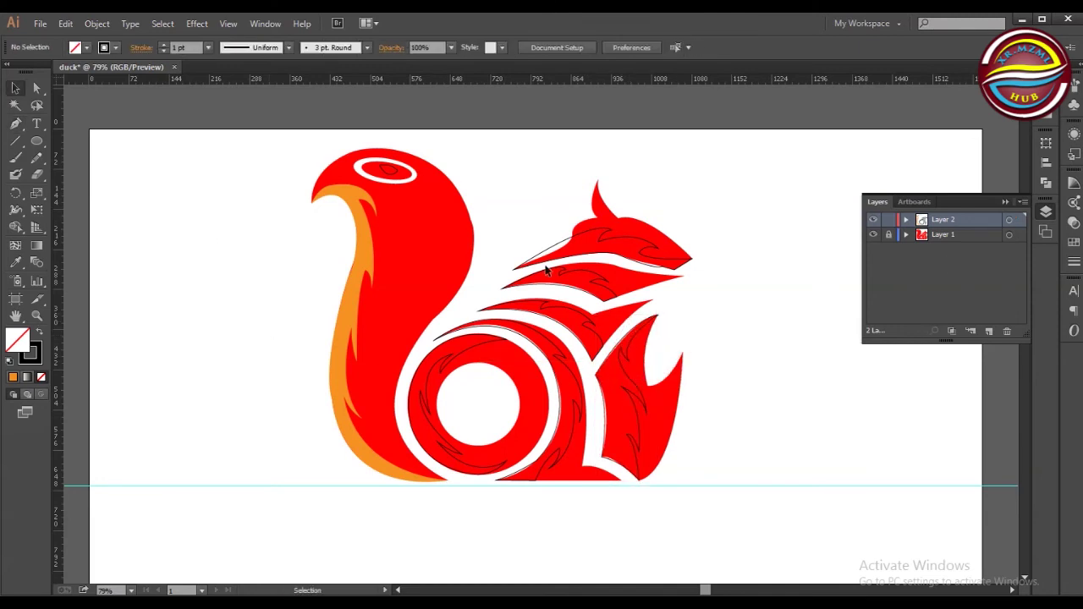
key("ctrl+a")
left_click(75, 46)
left_click(67, 74)
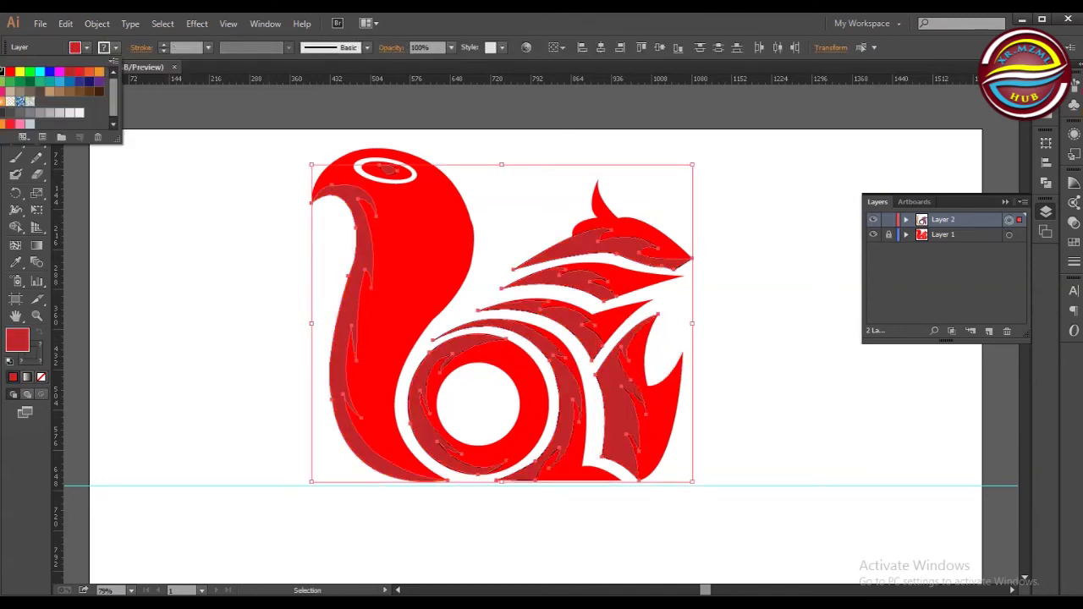
left_click(140, 218)
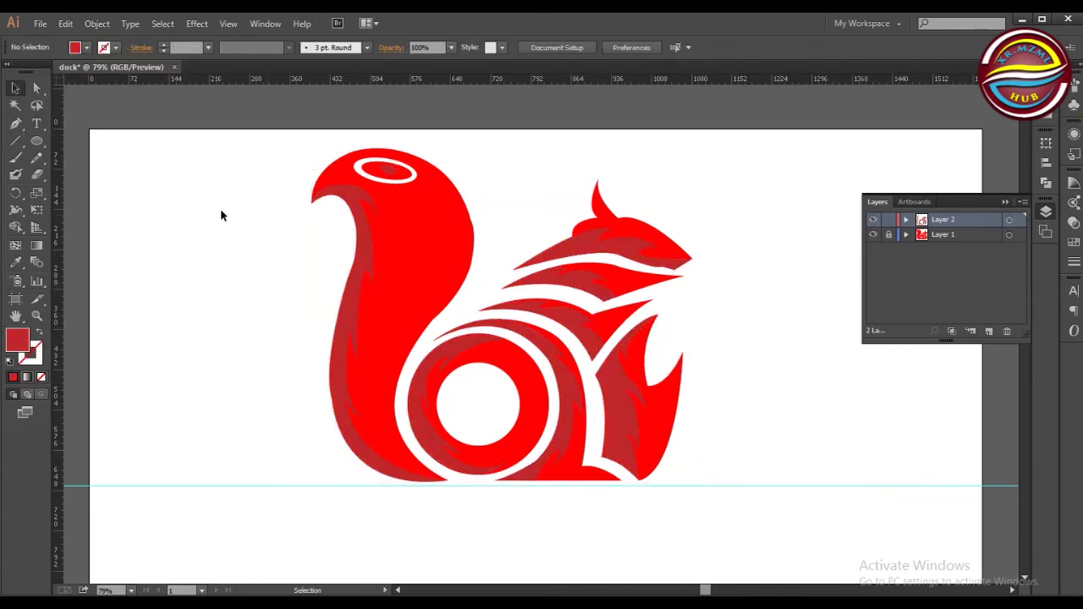
Recolour the Layer 1 base squirrel artwork orange
left_click(1009, 234)
left_click(75, 46)
left_click(25, 83)
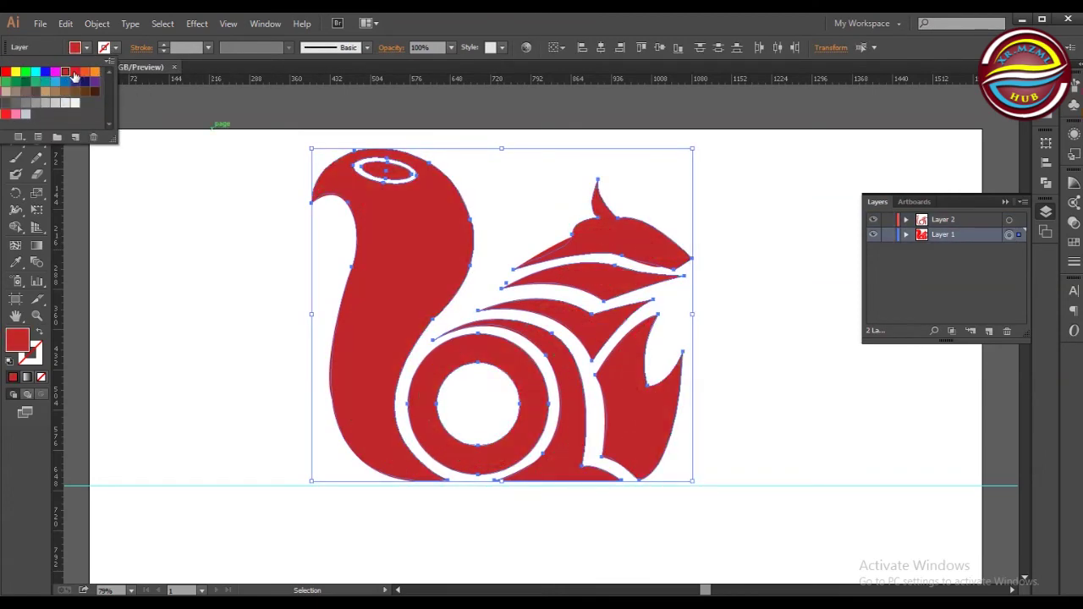
left_click(87, 72)
left_click(232, 198)
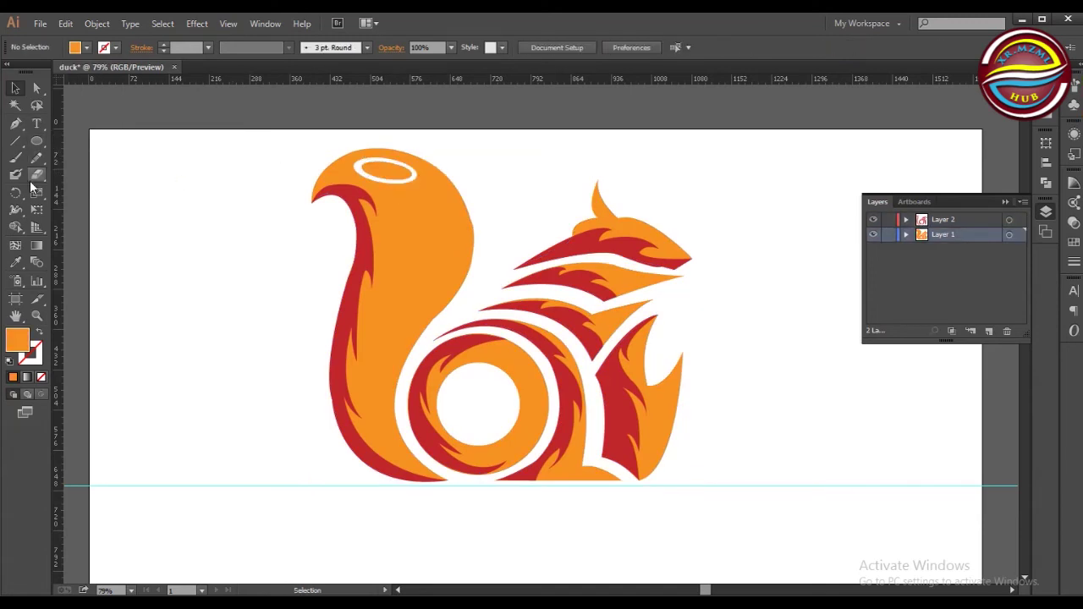
Target Layer 2 and start a new stripe path at the white ring
left_click(15, 123)
left_click(943, 220)
left_click_drag(355, 167, 416, 174)
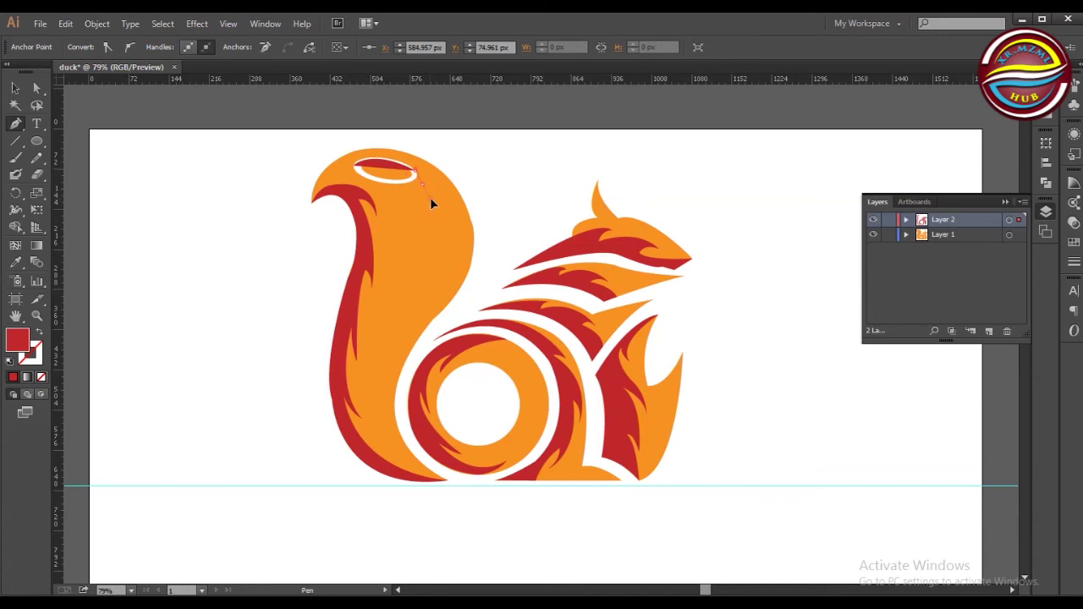
Close the ring stripe with a curve and deselect it
mouse_move(356, 166)
left_mouse_down()
mouse_move(349, 159)
mouse_move(350, 168)
left_mouse_up()
key("v")
left_click(134, 165)
left_click(15, 123)
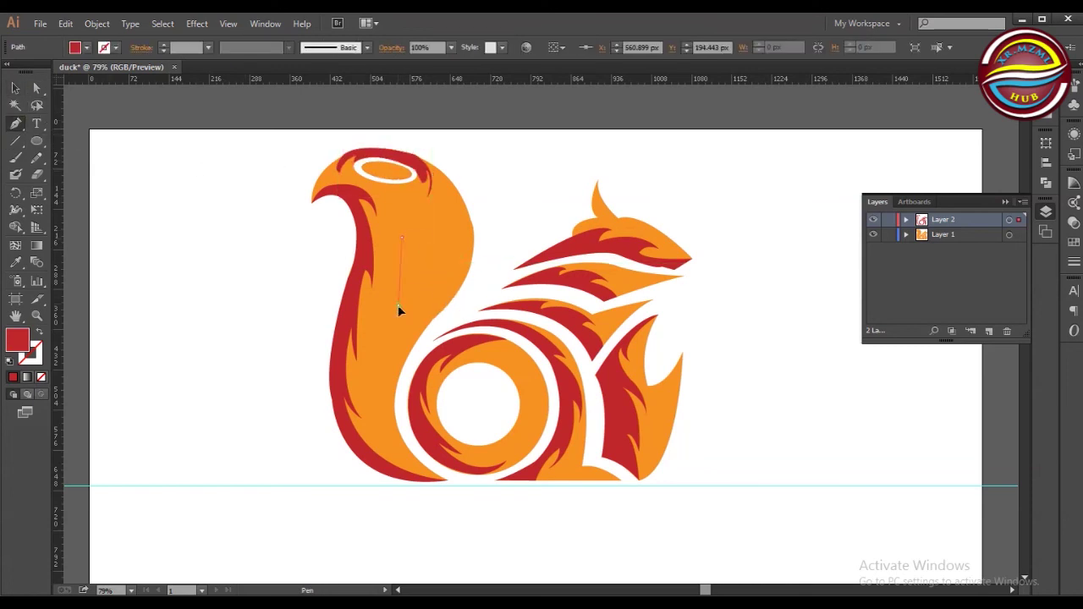
Draw a closed flame stripe down the tall left curve and refine its top and bottom points
left_click(402, 239)
left_click(402, 307)
left_click(370, 400)
left_click(423, 315)
left_click(465, 275)
left_click(457, 238)
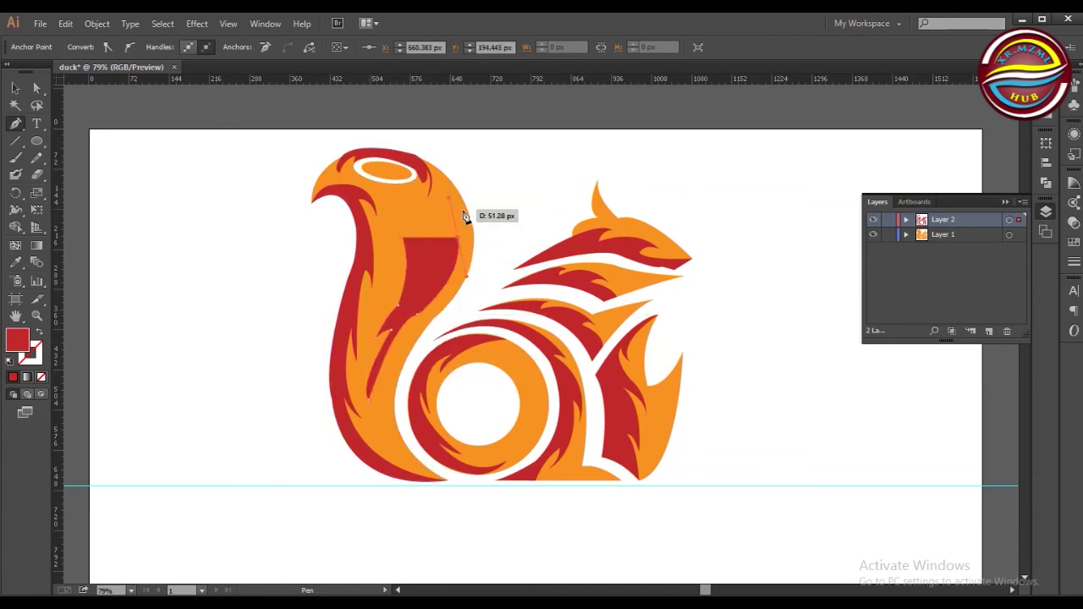
left_click_drag(437, 203, 466, 212)
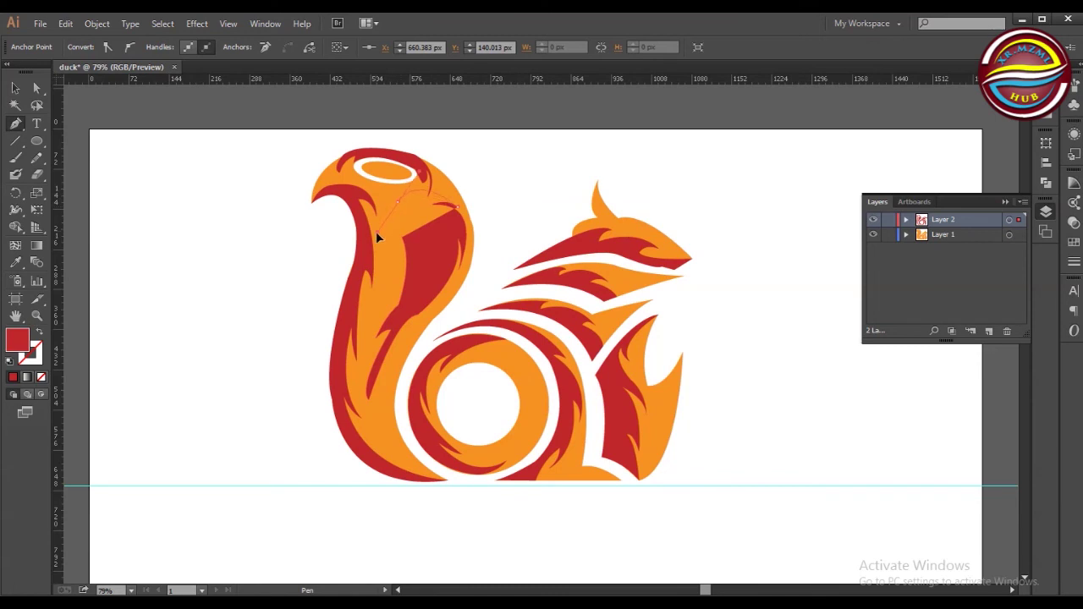
left_click_drag(376, 231, 395, 221)
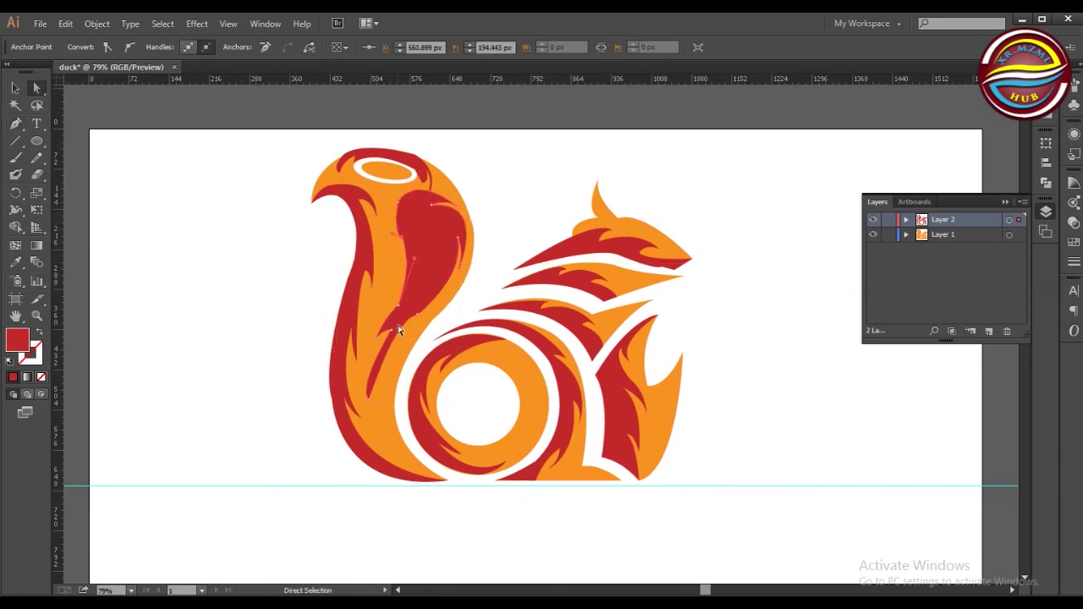
left_click_drag(370, 375, 370, 376)
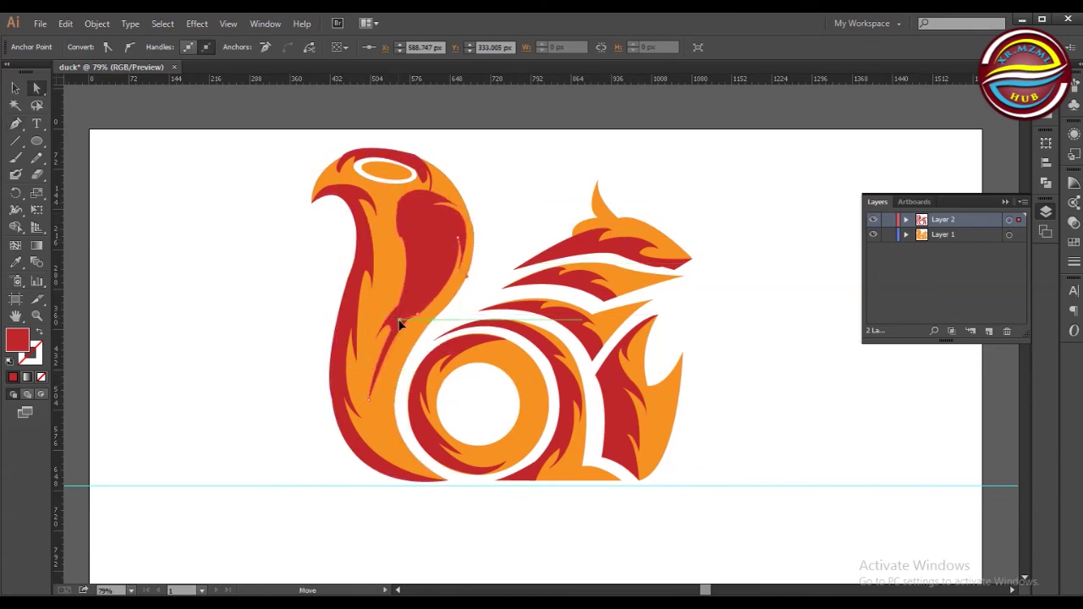
Select the orange base shapes of the squirrel
key("v")
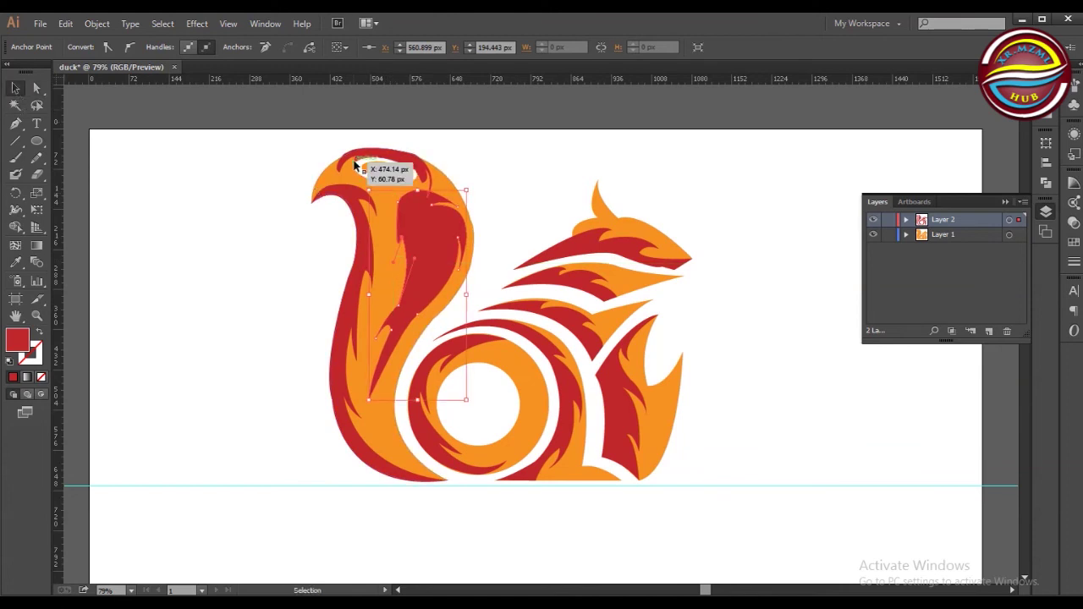
left_click_drag(355, 165, 360, 169)
left_click(462, 149)
right_click(271, 302)
left_click(295, 435)
left_click_drag(242, 162, 762, 550)
left_click(377, 254)
Try black, dark grey and brown fills on the base before settling on green
left_click(87, 47)
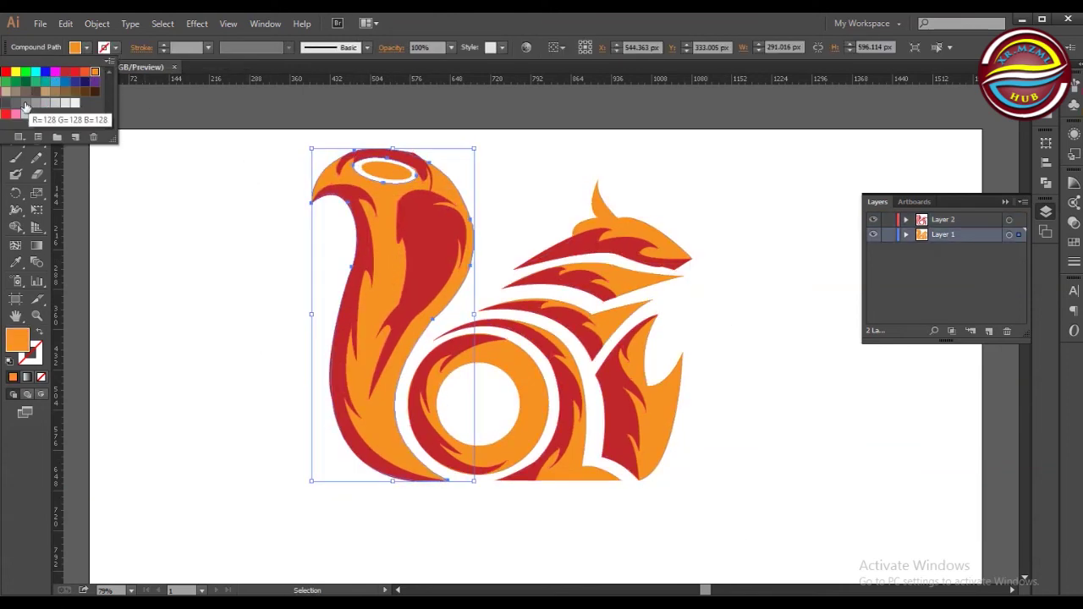
left_click(6, 102)
left_click(6, 102)
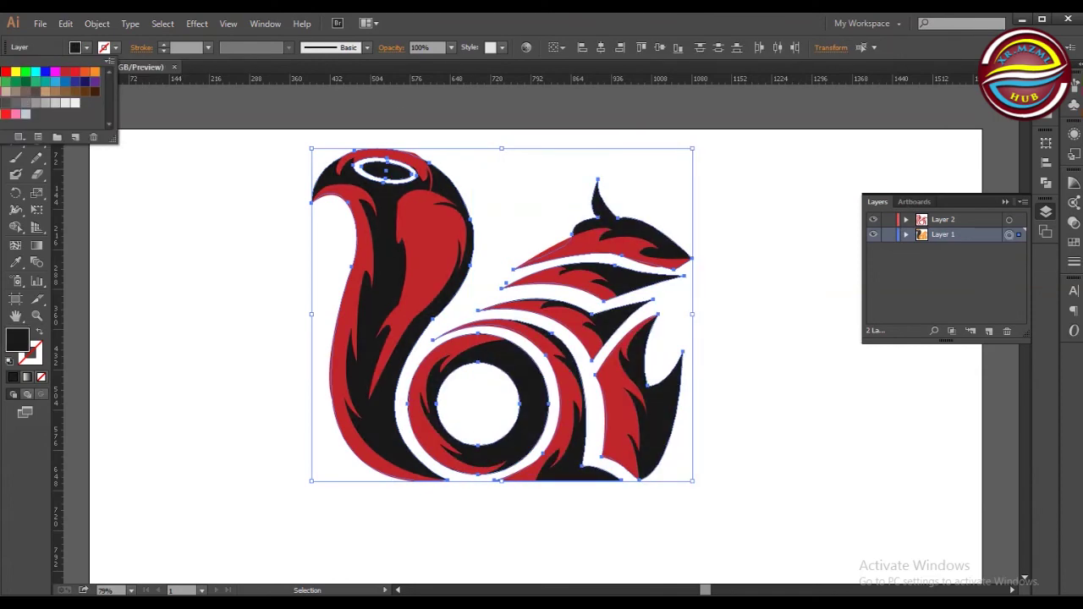
left_click(88, 48)
left_click(83, 82)
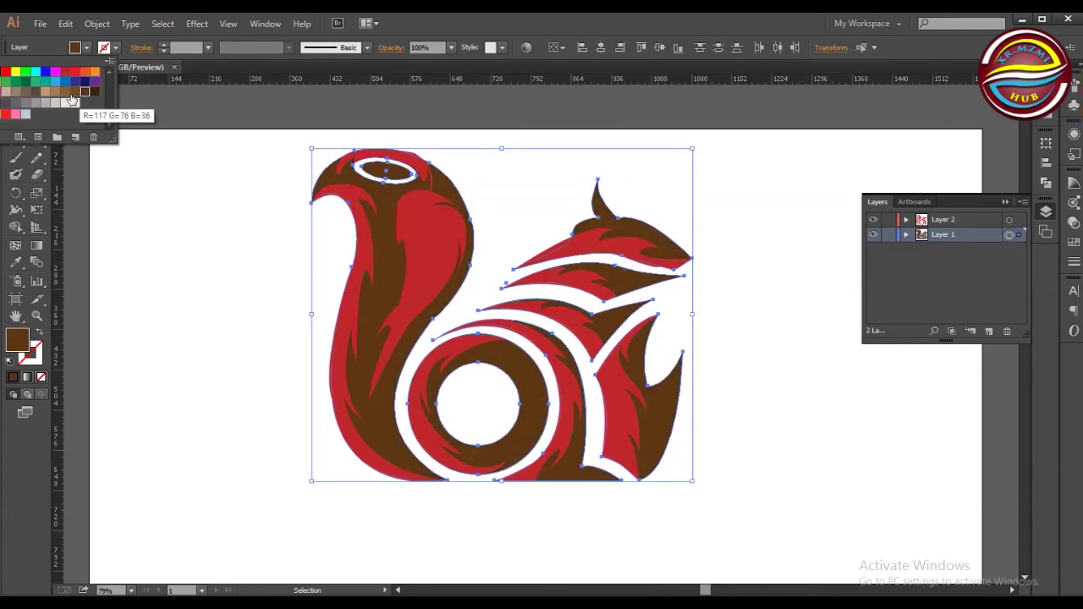
left_click(27, 75)
key("ctrl+shift+a")
mouse_move(363, 169)
left_mouse_down()
mouse_move(237, 237)
mouse_move(270, 247)
mouse_move(386, 170)
left_mouse_up()
left_click(324, 209)
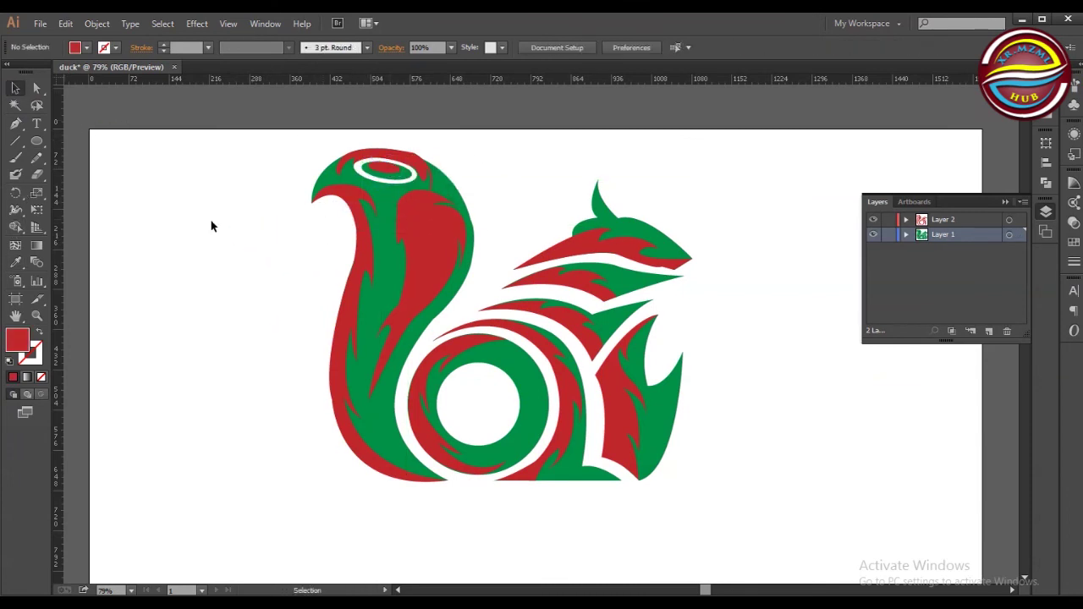
Scale the whole squirrel artwork down around its centre
key("ctrl+a")
left_click_drag(692, 482, 592, 395)
left_click(677, 333)
left_click(461, 280)
left_click(238, 197)
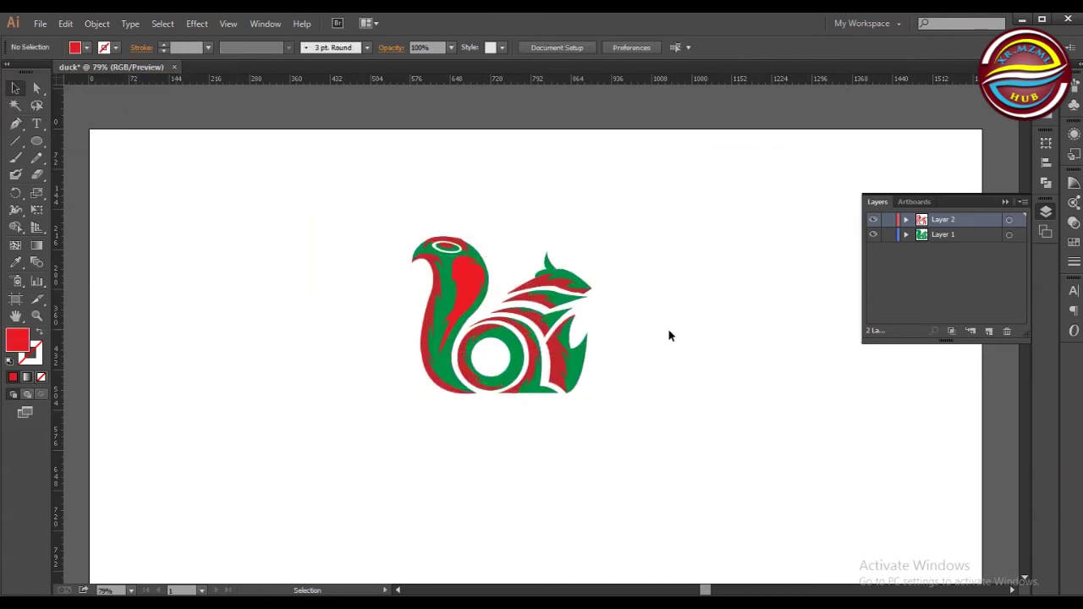
Try a new fill colour on all the artwork, then undo it
key("ctrl+a")
left_click(87, 47)
left_click(17, 85)
left_click(239, 212)
key("ctrl+z")
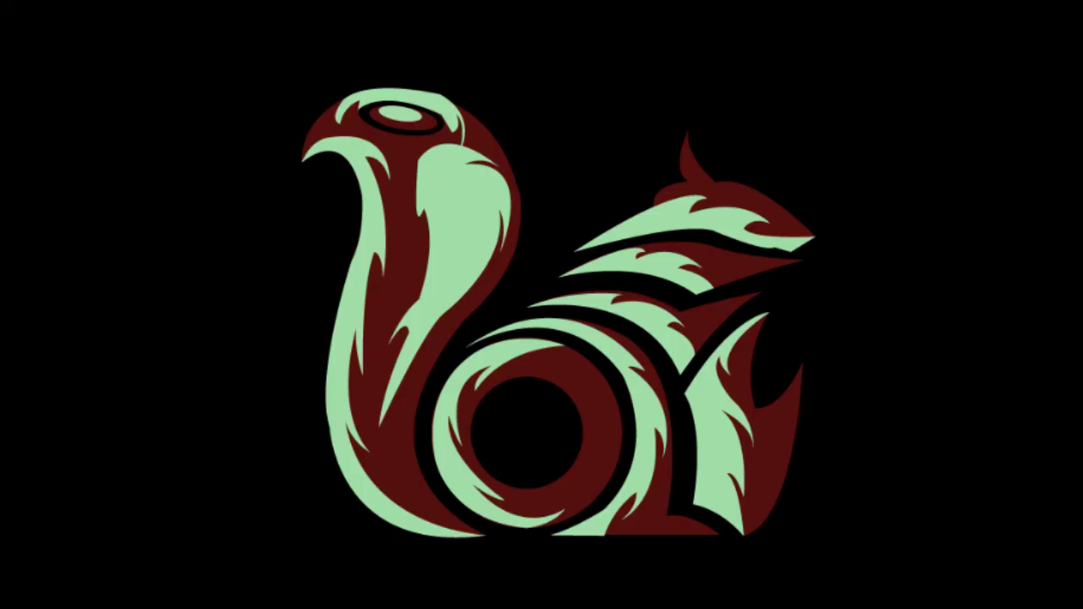